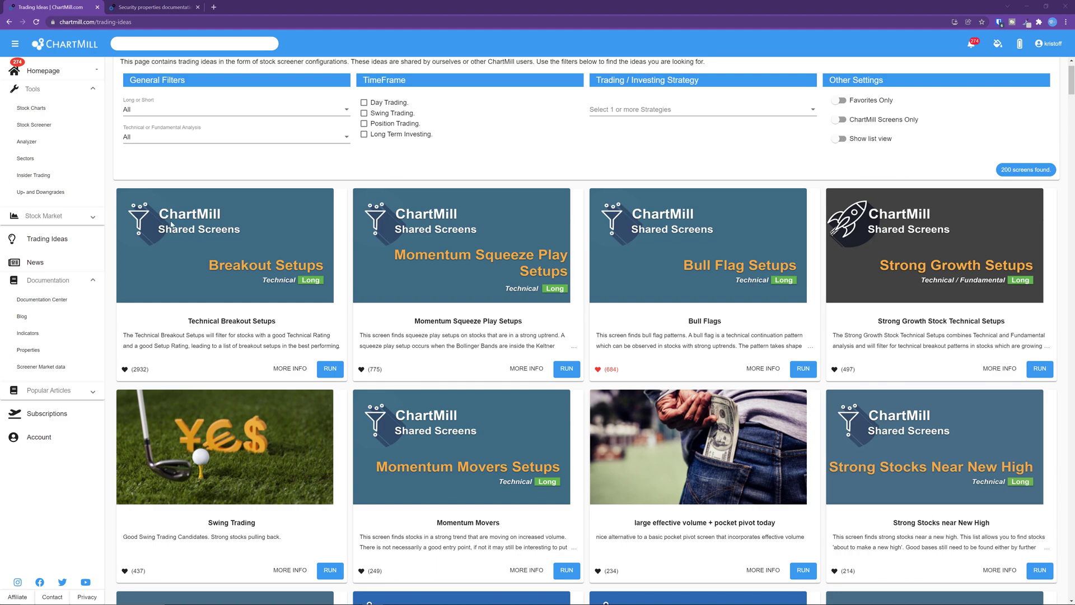
- Open 'Creating Custom Expressions in the screener' from the Documentation Center's How to use ChartMill guides
{"action": "left_click", "coordinate": [59, 301]}
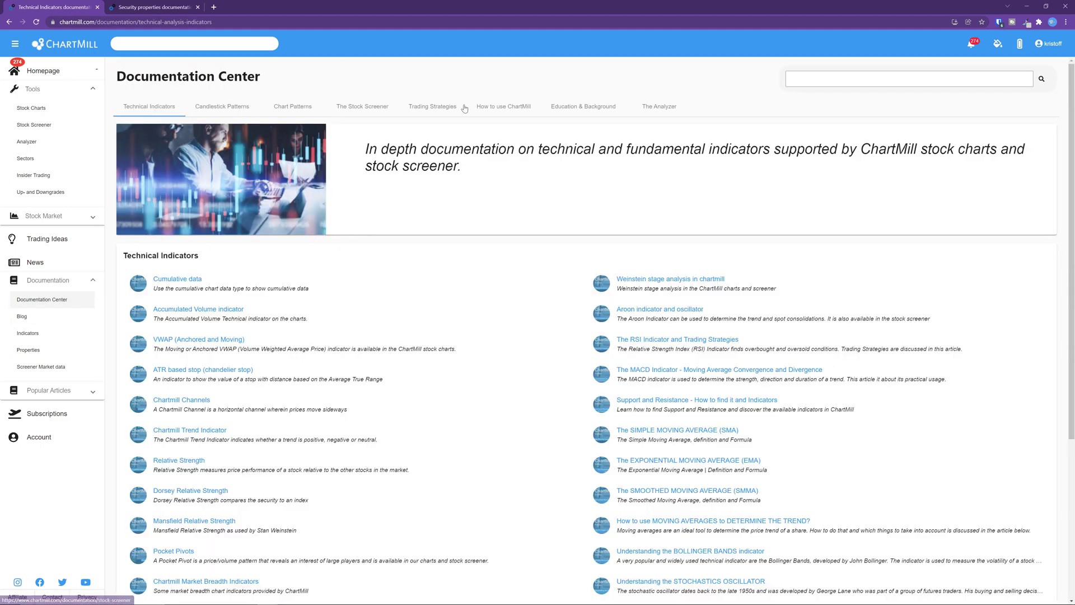
{"action": "left_click", "coordinate": [518, 108]}
{"action": "scroll", "coordinate": [560, 308], "scroll_direction": "down", "scroll_amount": 3}
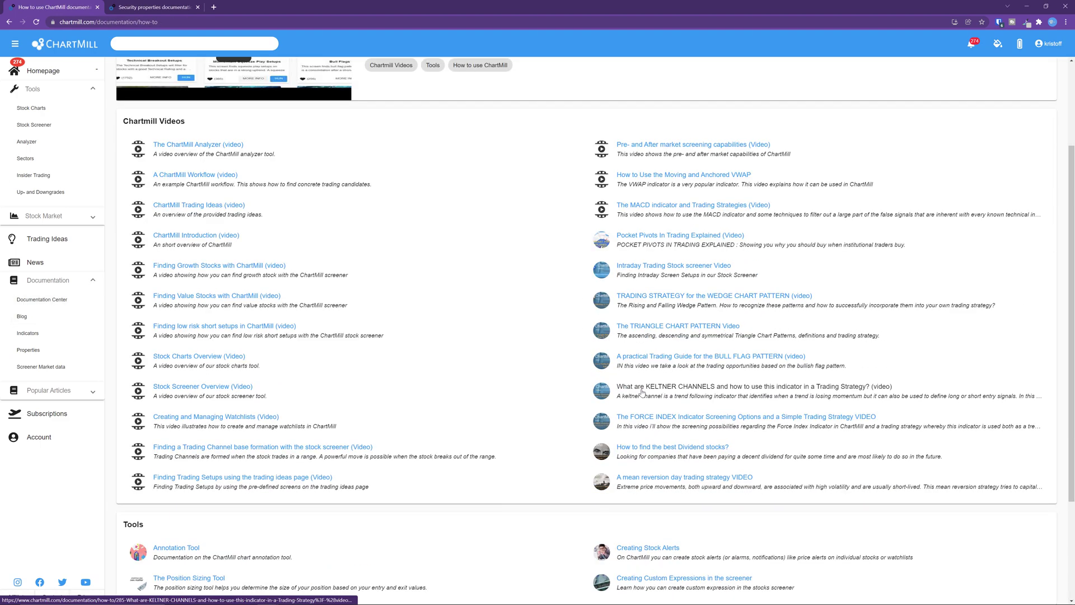
{"action": "scroll", "coordinate": [642, 394], "scroll_direction": "down", "scroll_amount": 3}
{"action": "left_click", "coordinate": [664, 432]}
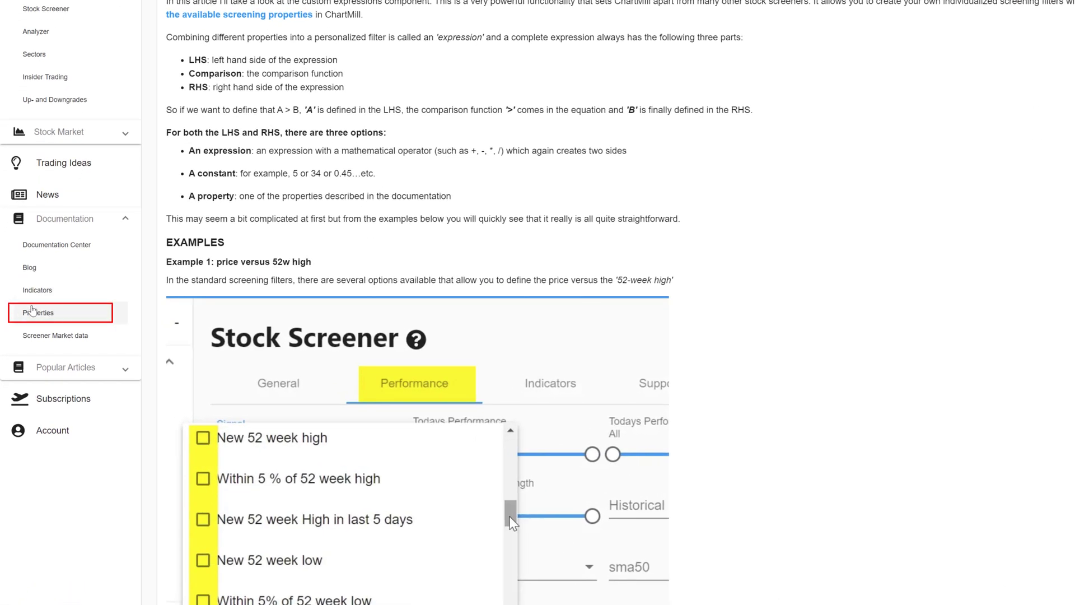
- Open the Security Properties reference in a new tab, then return to the custom expressions article
{"action": "left_click", "coordinate": [32, 311]}
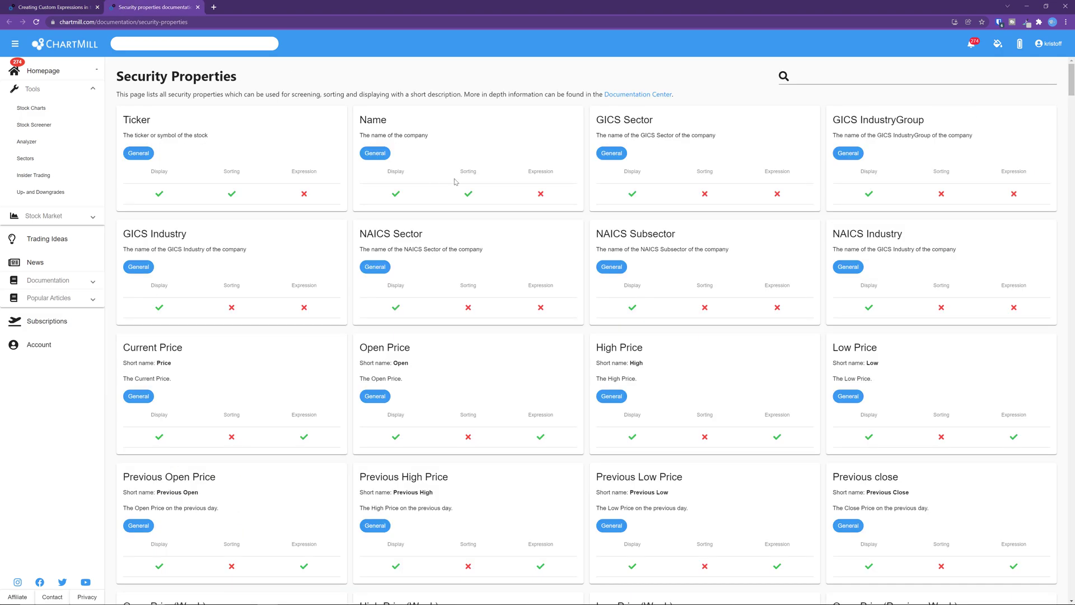
{"action": "scroll", "coordinate": [455, 182], "scroll_direction": "down", "scroll_amount": 4}
{"action": "scroll", "coordinate": [455, 182], "scroll_direction": "up", "scroll_amount": 5}
{"action": "left_click", "coordinate": [53, 7]}
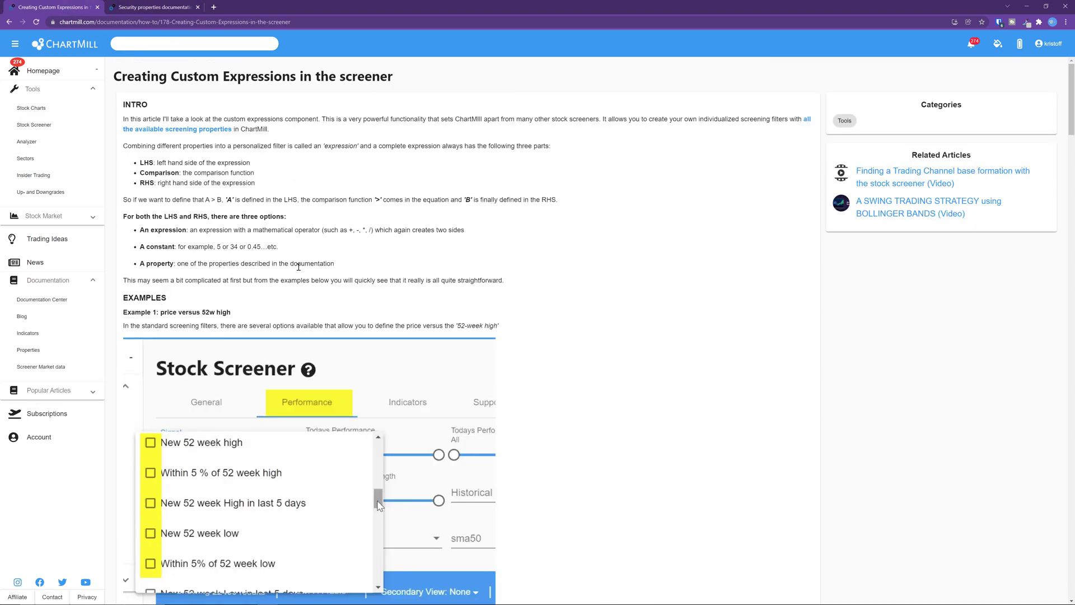
{"action": "scroll", "coordinate": [298, 240], "scroll_direction": "down", "scroll_amount": 1}
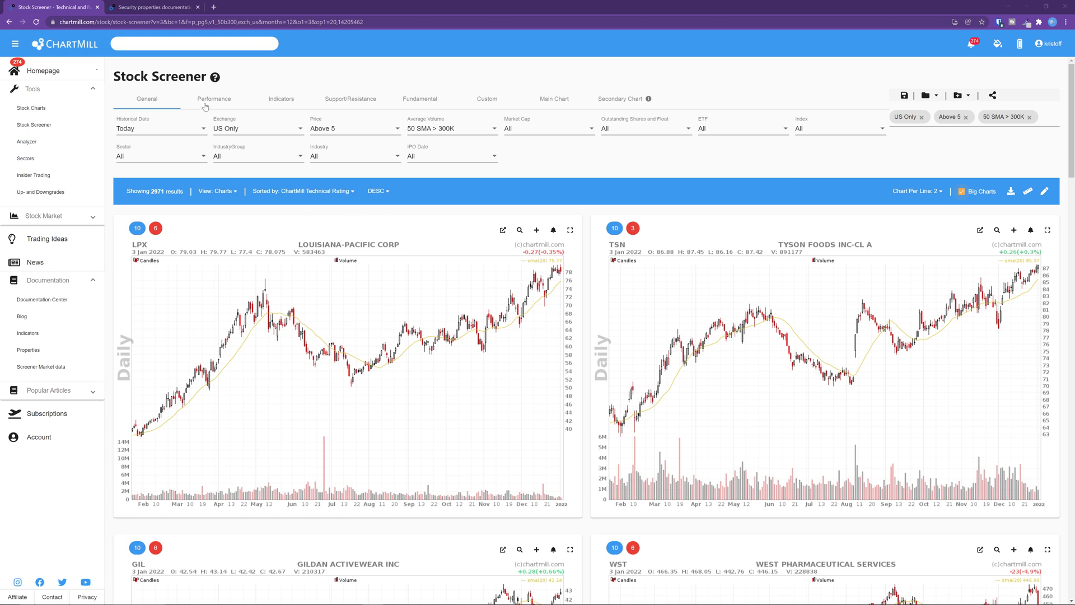
- Show the Performance filters and browse the Signal list down to the 52-week high options
{"action": "left_click", "coordinate": [210, 104]}
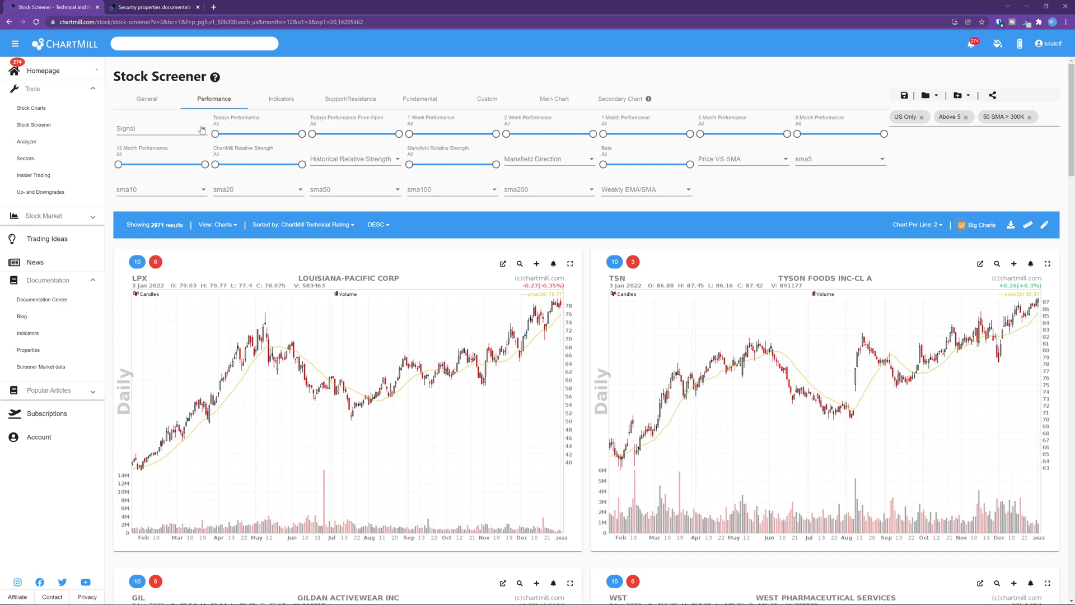
{"action": "left_click", "coordinate": [201, 130]}
{"action": "left_click_drag", "start_coordinate": [261, 133], "coordinate": [261, 152]}
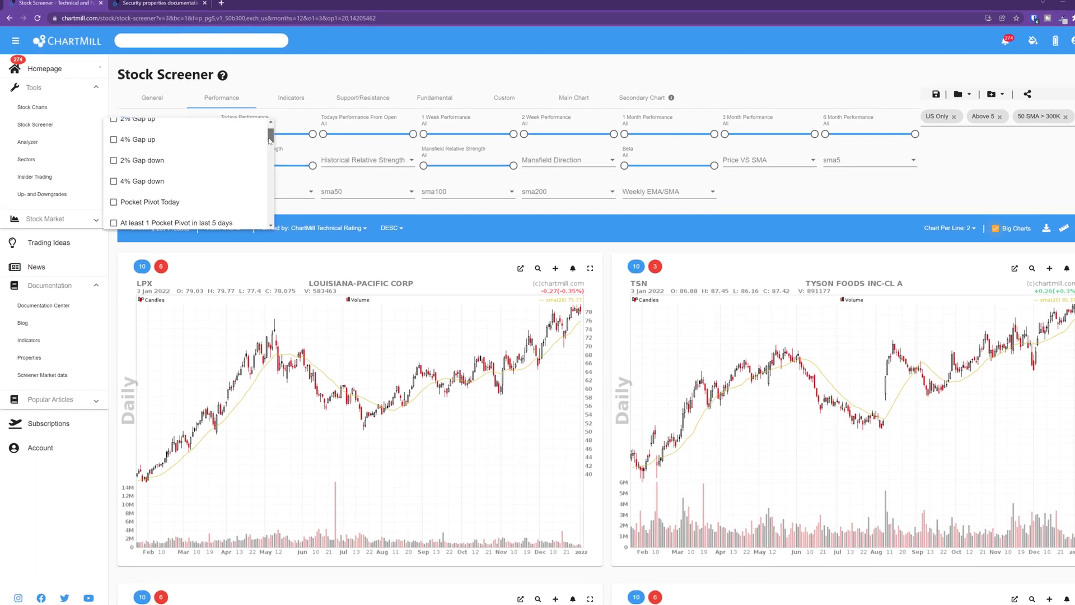
{"action": "left_click_drag", "start_coordinate": [341, 158], "coordinate": [347, 179]}
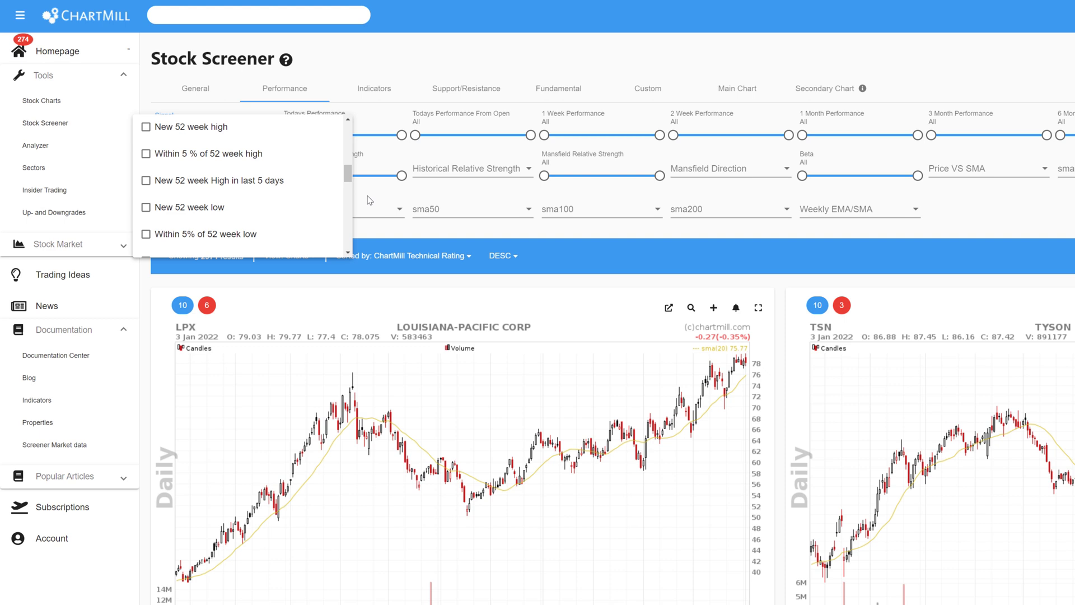
- Start a custom filter with property Current Price on the left and >= as comparison
{"action": "left_click", "coordinate": [647, 94]}
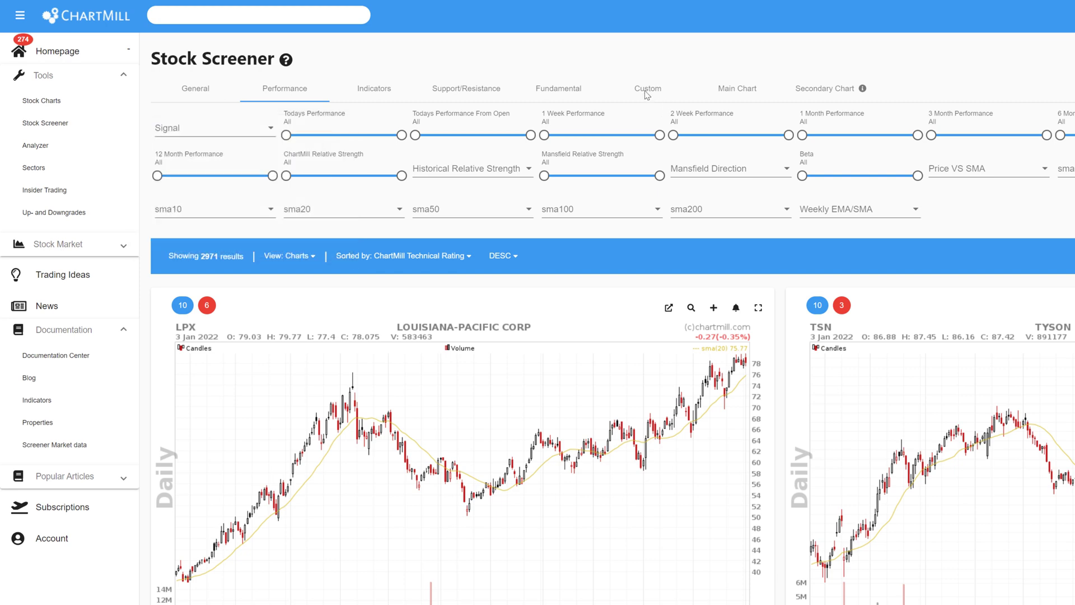
{"action": "left_click", "coordinate": [647, 94]}
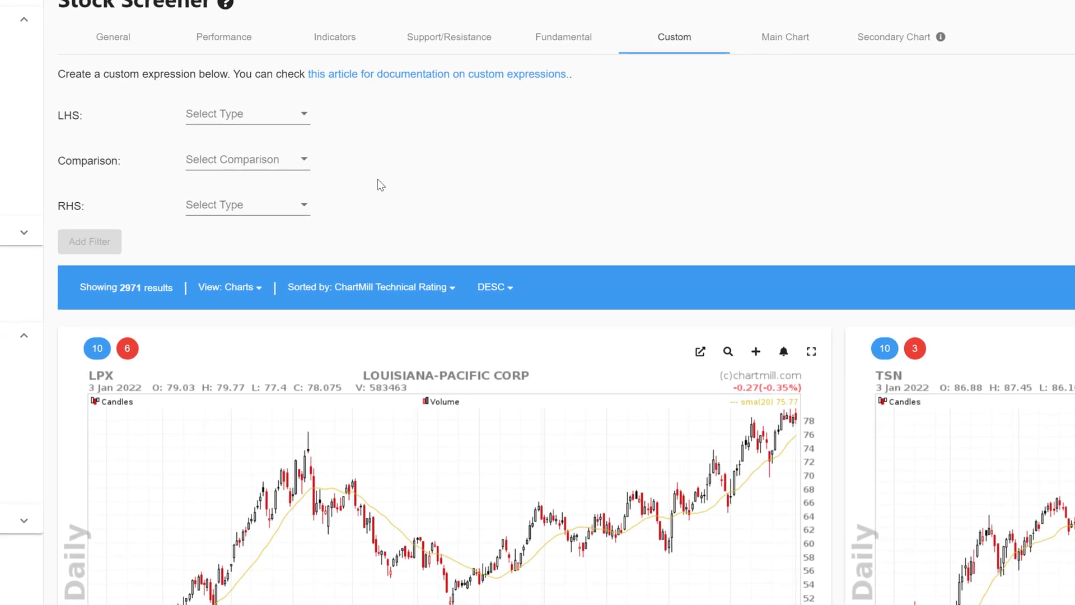
{"action": "left_click", "coordinate": [304, 118]}
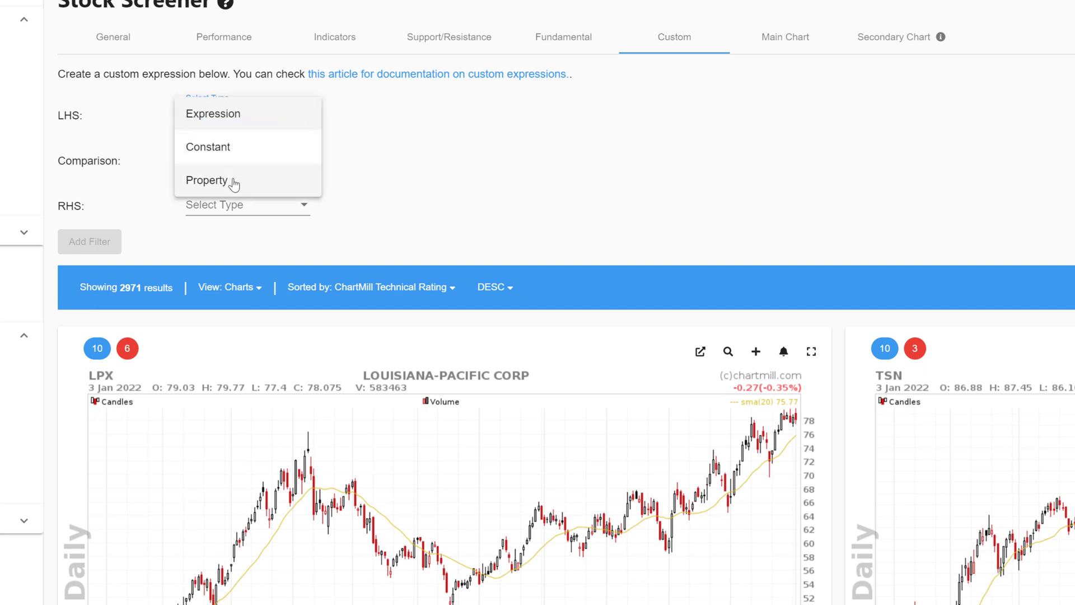
{"action": "left_click", "coordinate": [301, 179]}
{"action": "left_click", "coordinate": [253, 117]}
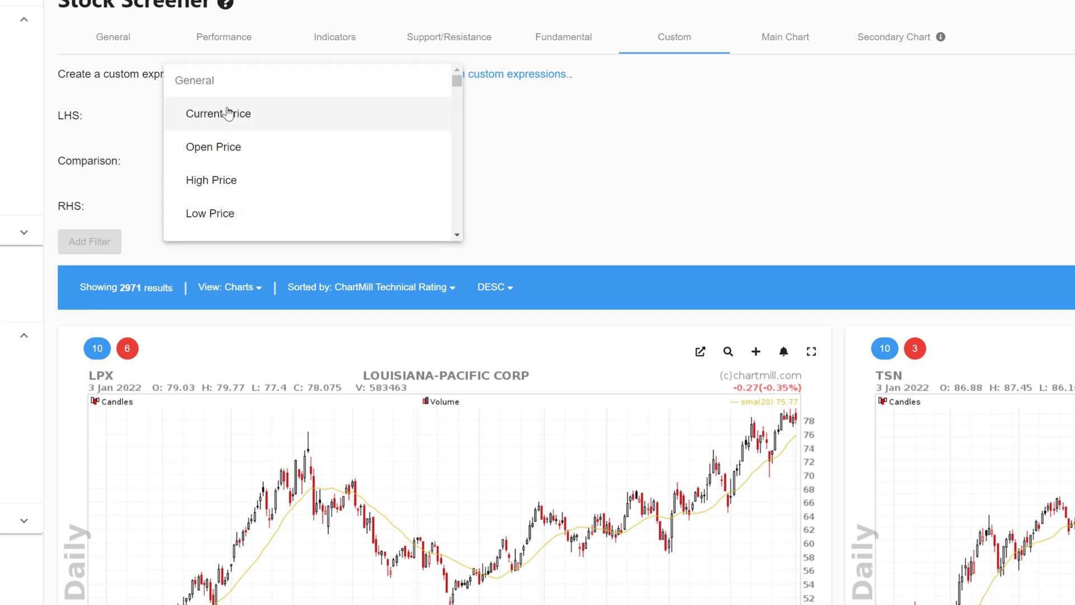
{"action": "left_click", "coordinate": [227, 113]}
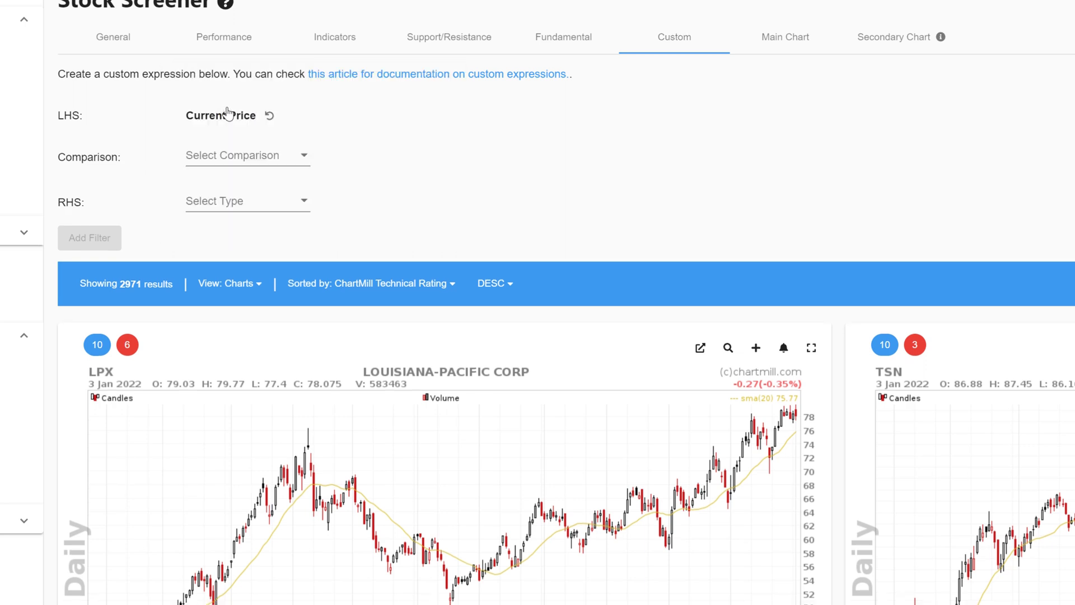
{"action": "left_click", "coordinate": [304, 158]}
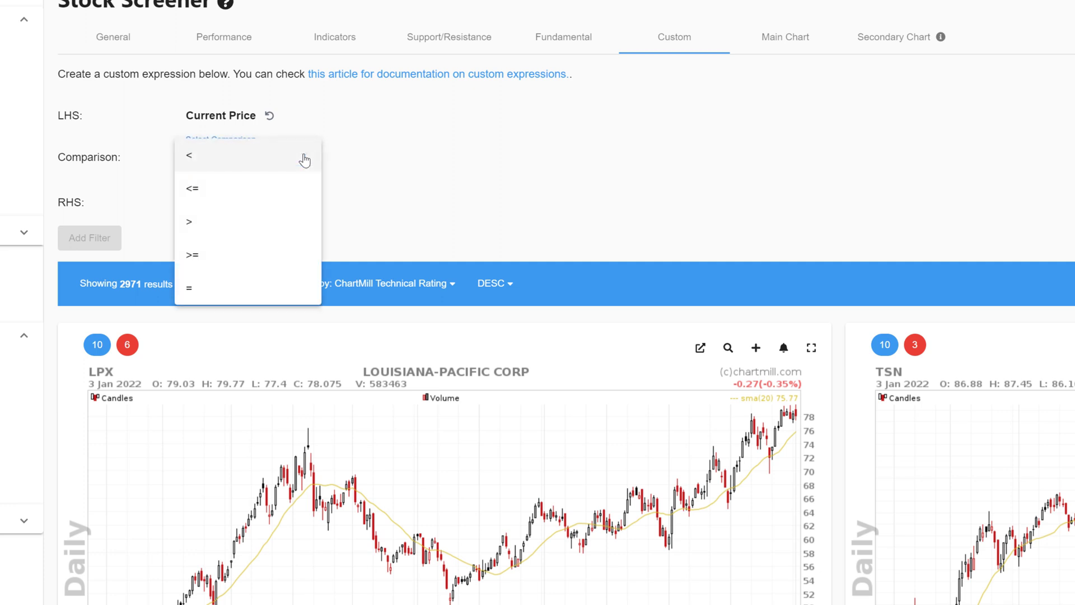
{"action": "left_click", "coordinate": [211, 260]}
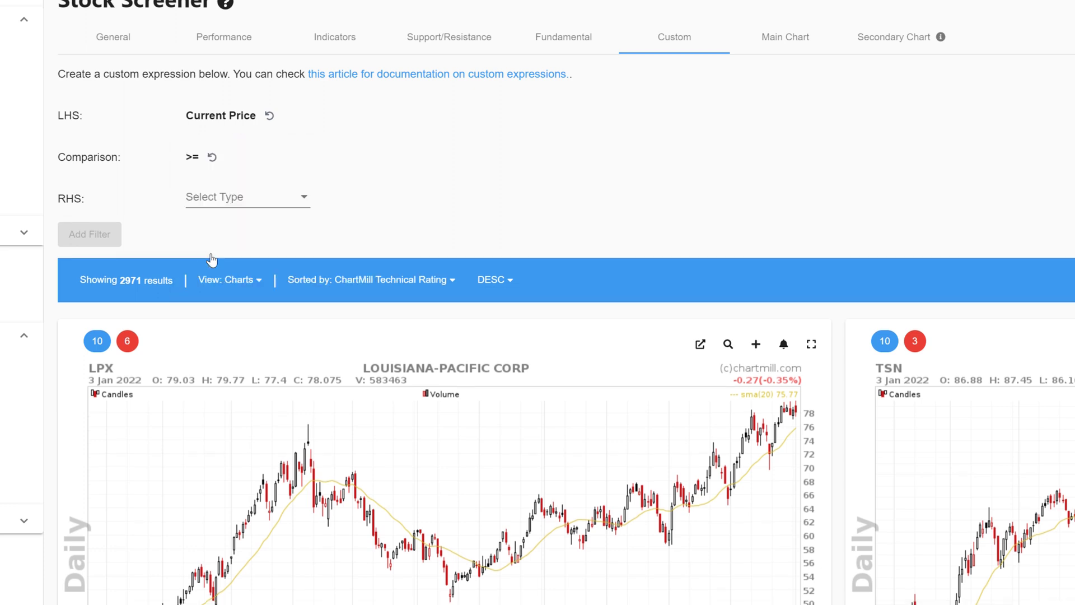
- Make the right side an expression: 52 Week High multiplied by constant 0.90
{"action": "left_click", "coordinate": [304, 200]}
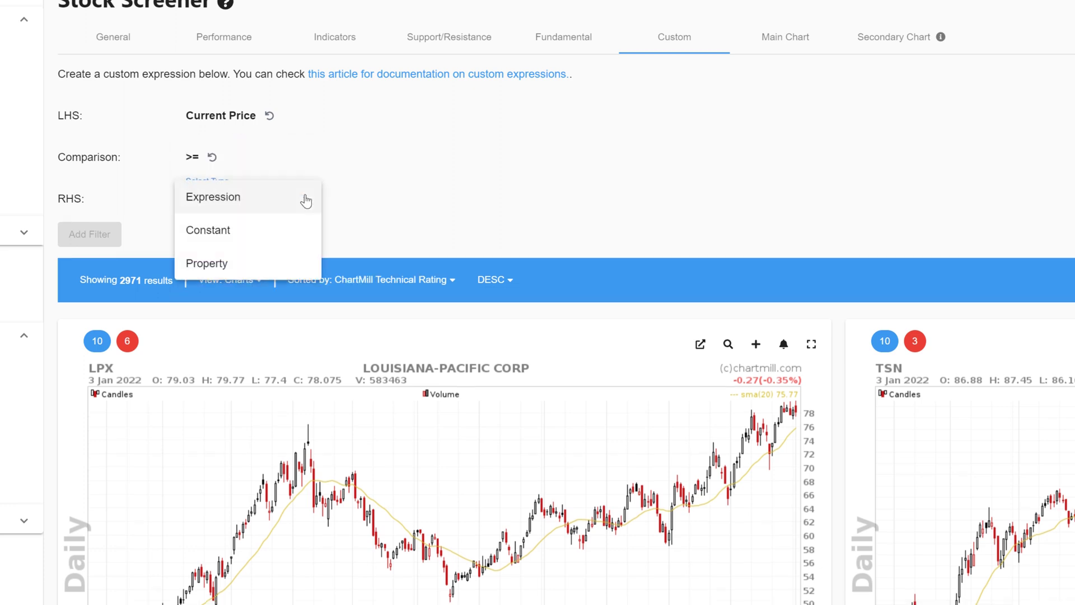
{"action": "left_click", "coordinate": [223, 205]}
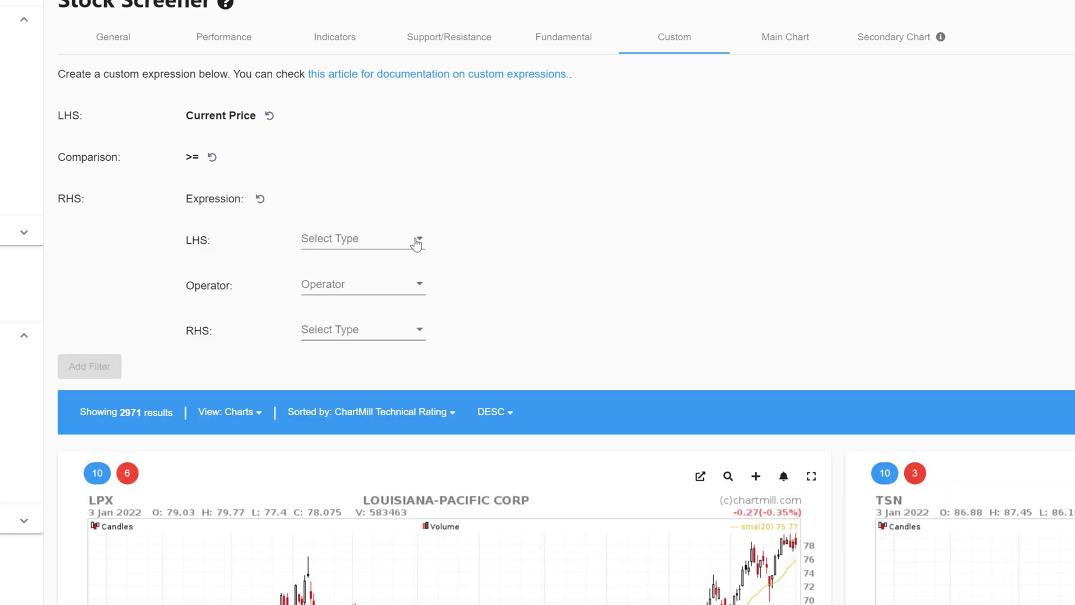
{"action": "left_click", "coordinate": [417, 242]}
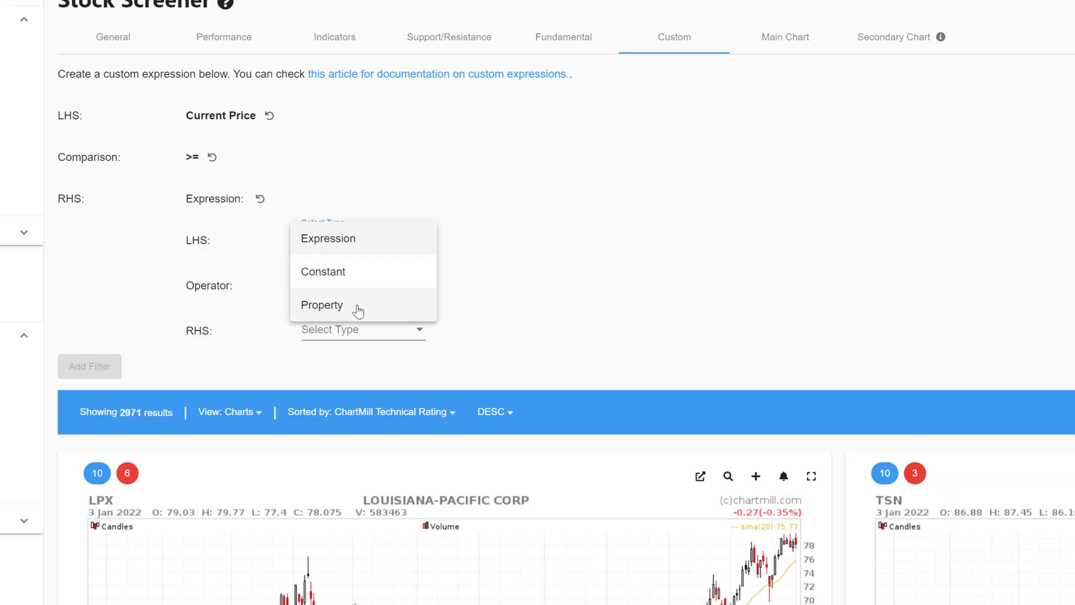
{"action": "left_click", "coordinate": [358, 312]}
{"action": "left_click", "coordinate": [363, 242]}
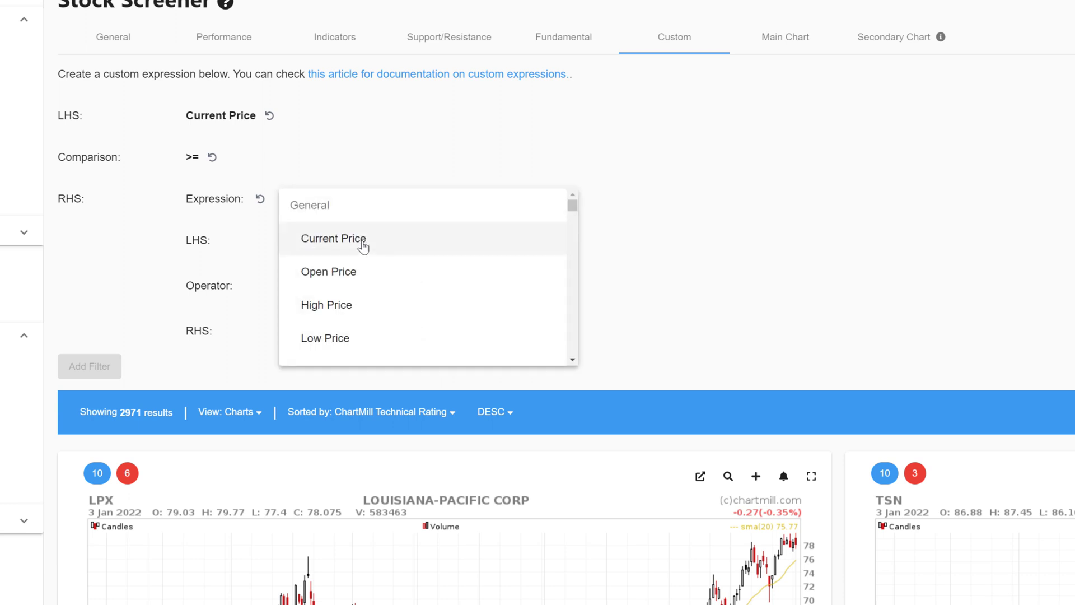
{"action": "scroll", "coordinate": [365, 249], "scroll_direction": "down", "scroll_amount": 10}
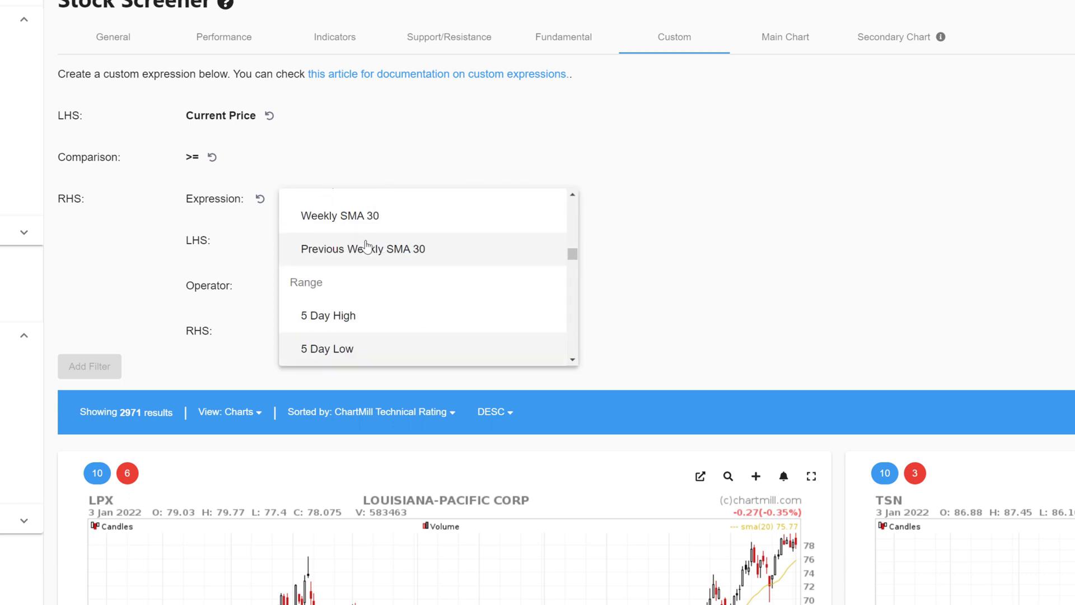
{"action": "left_click", "coordinate": [344, 349]}
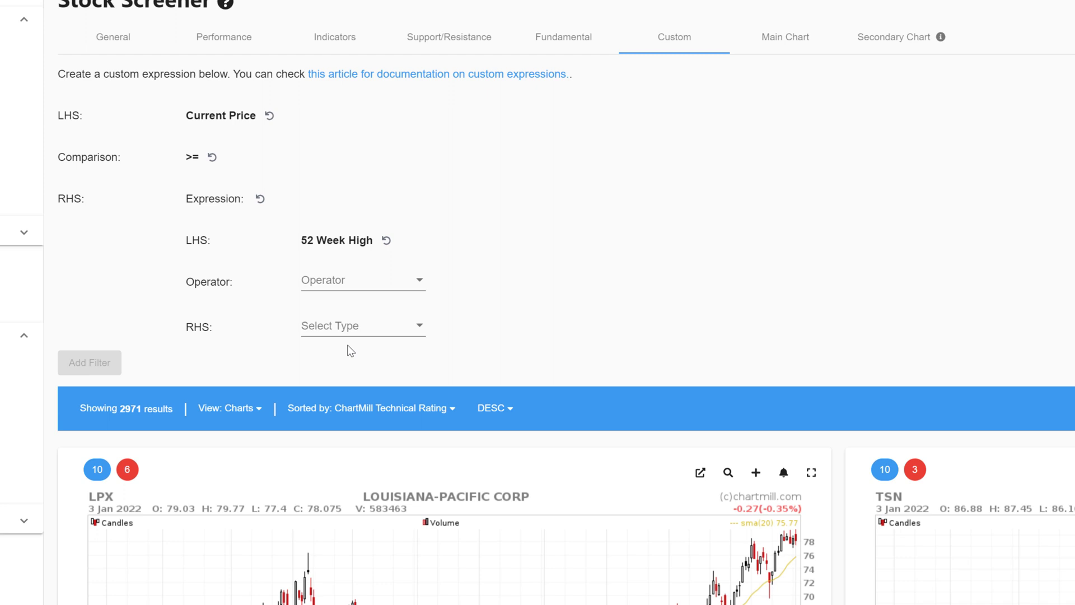
{"action": "left_click", "coordinate": [416, 286]}
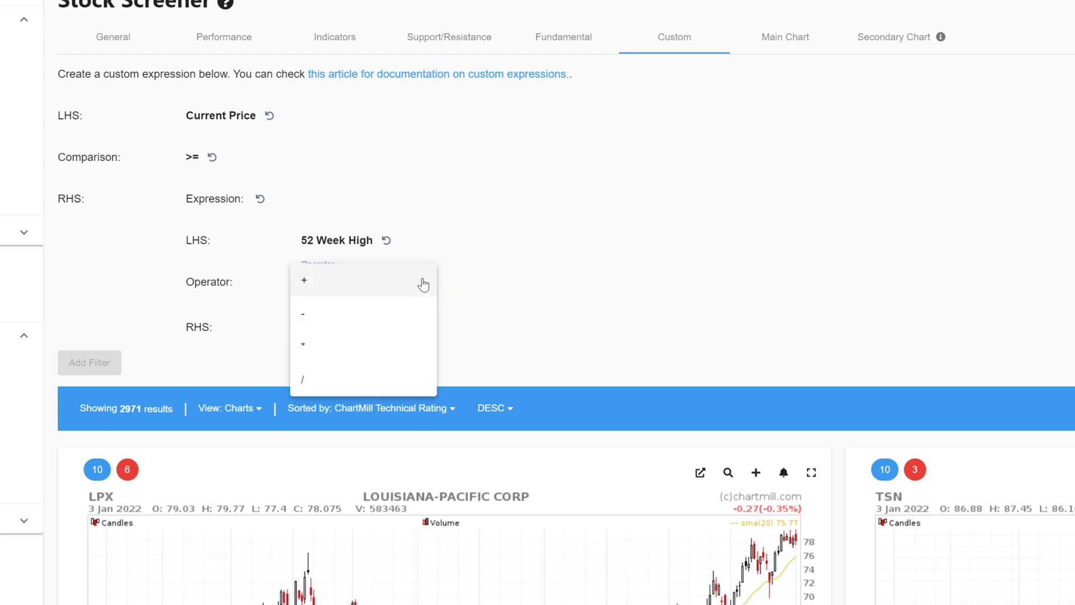
{"action": "left_click", "coordinate": [348, 344]}
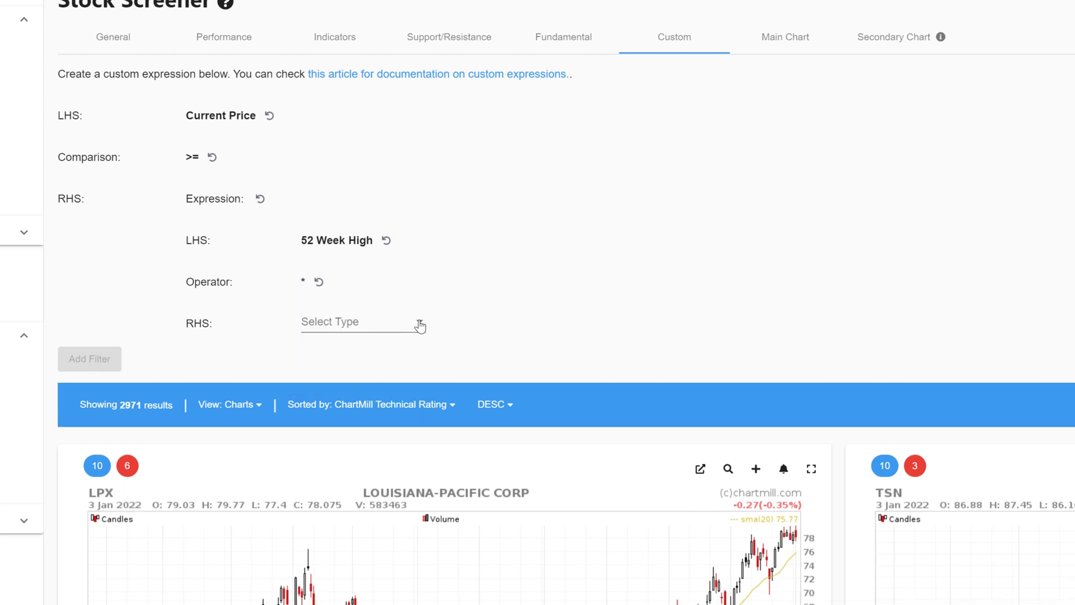
{"action": "left_click", "coordinate": [420, 325]}
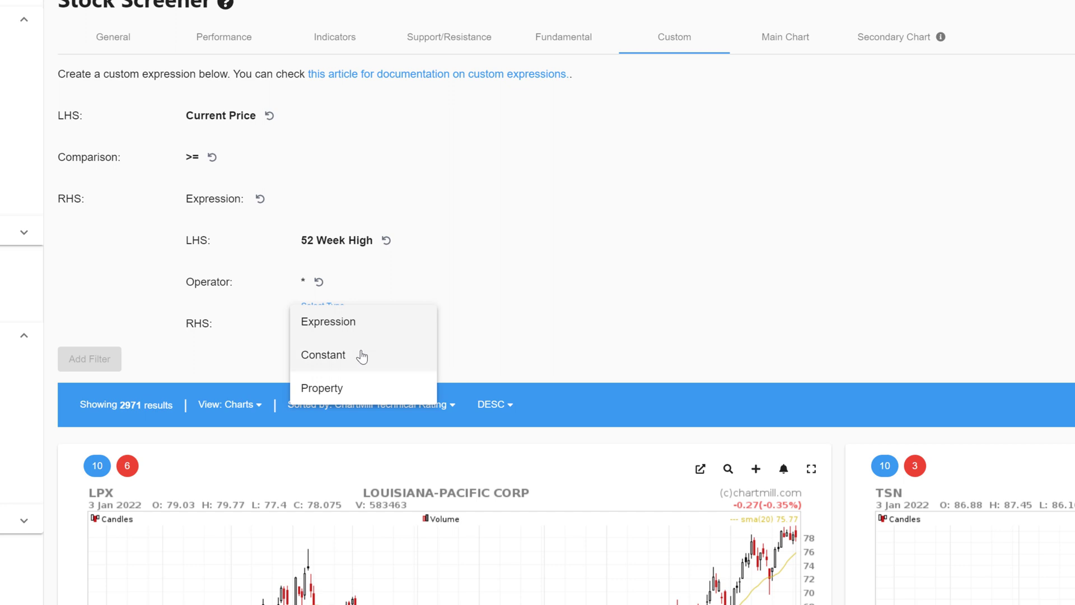
{"action": "left_click", "coordinate": [362, 356]}
{"action": "left_click", "coordinate": [356, 321]}
{"action": "type", "text": "0"}
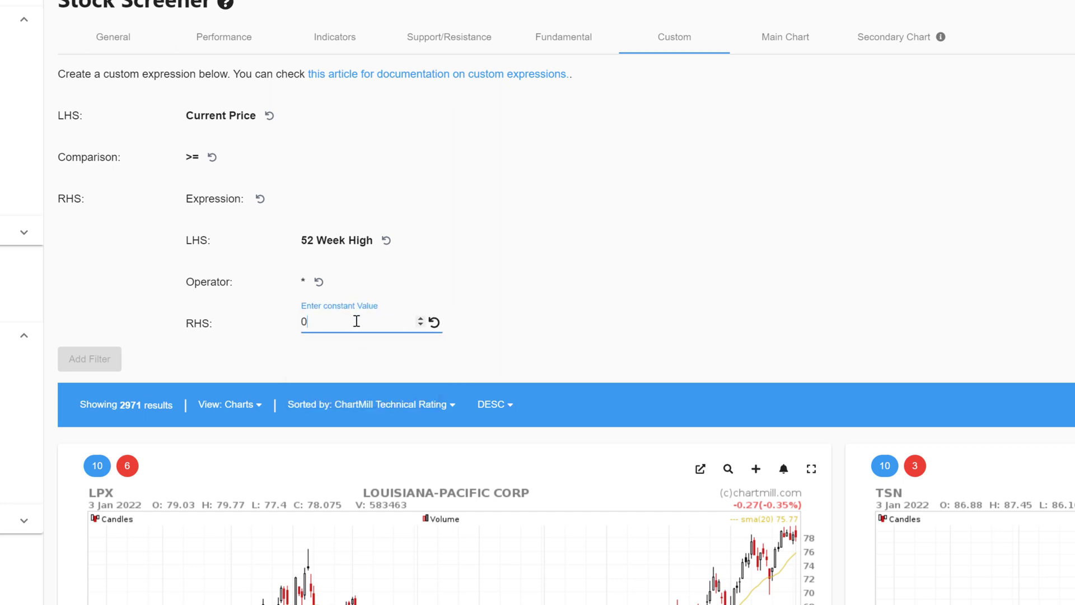
{"action": "type", "text": ".90"}
{"action": "left_click", "coordinate": [475, 335]}
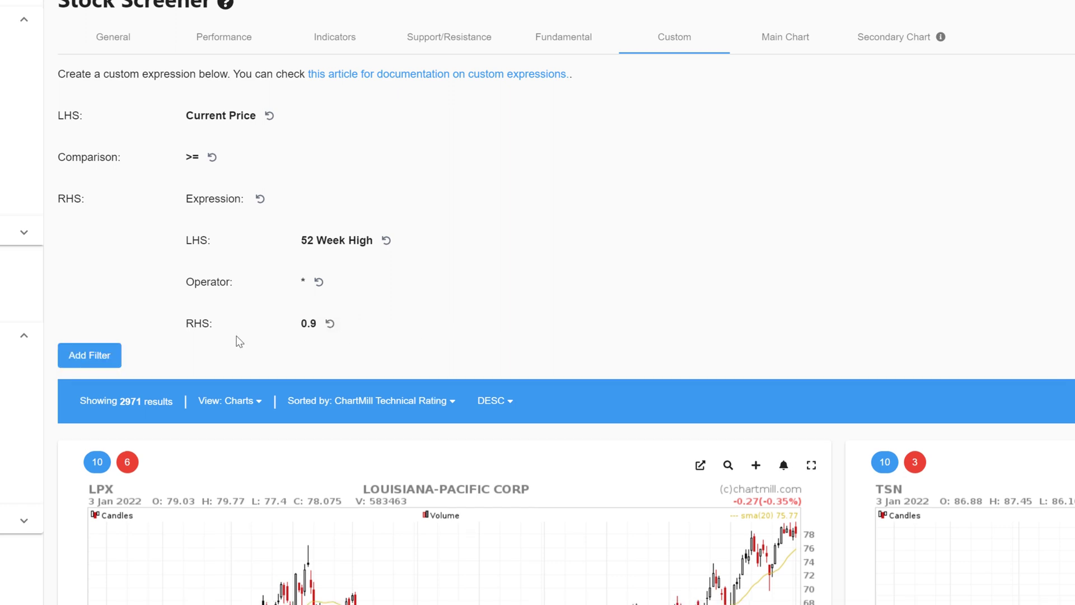
{"action": "left_click", "coordinate": [90, 355]}
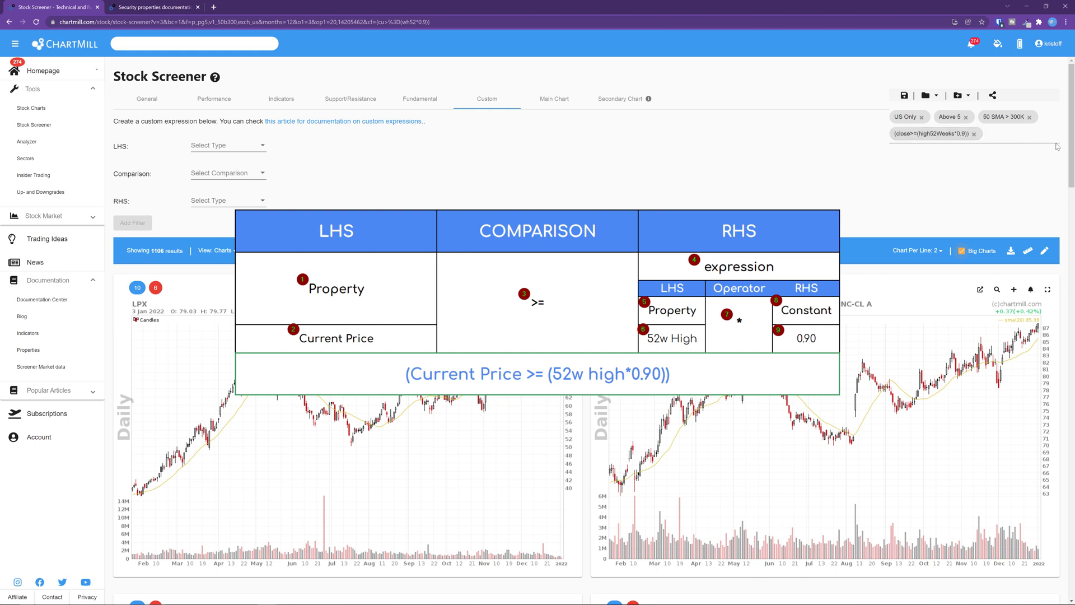
{"action": "left_click_drag", "start_coordinate": [1070, 142], "coordinate": [1071, 249]}
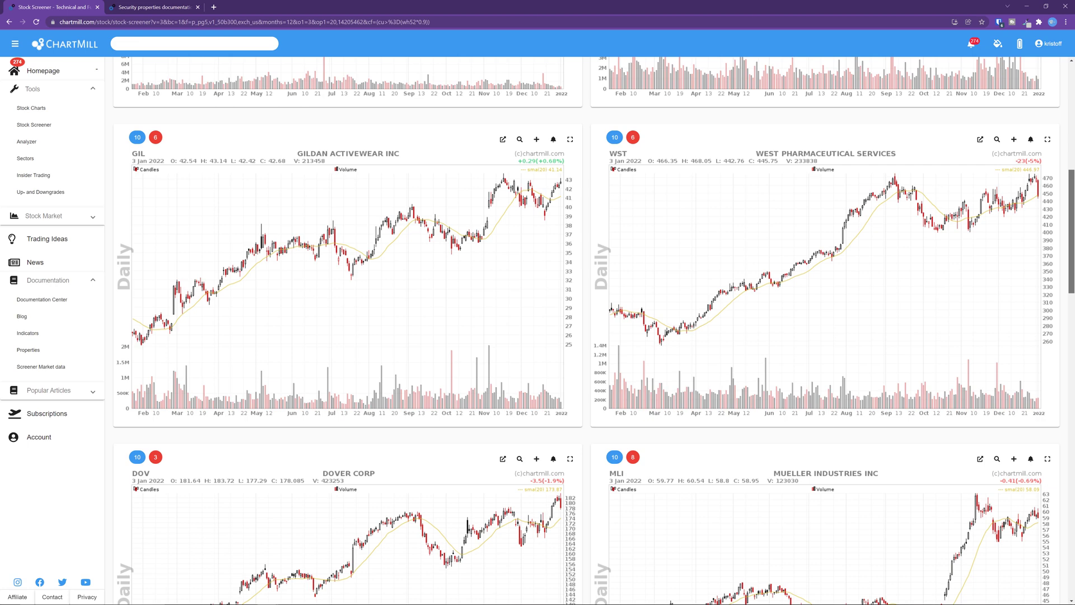
{"action": "scroll", "coordinate": [1055, 134], "scroll_direction": "up", "scroll_amount": 8}
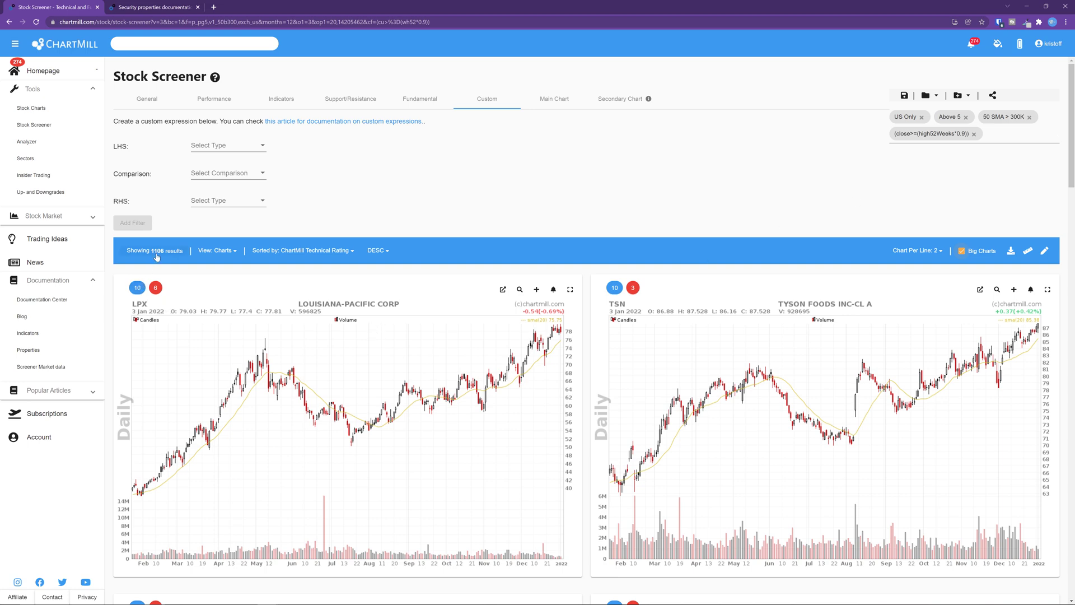
{"action": "scroll", "coordinate": [519, 386], "scroll_direction": "down", "scroll_amount": 2}
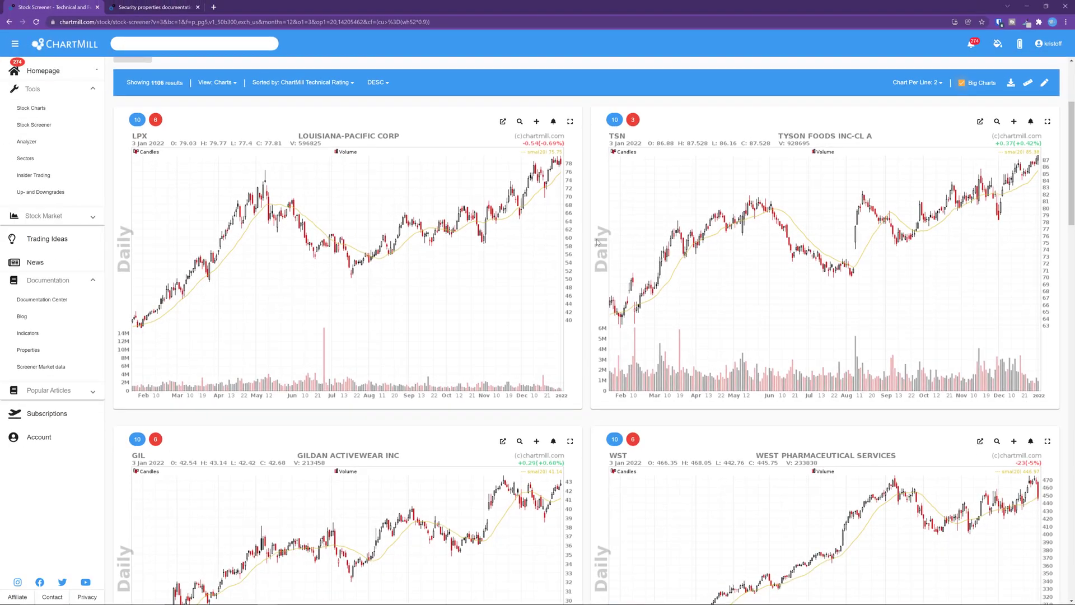
{"action": "scroll", "coordinate": [521, 297], "scroll_direction": "up", "scroll_amount": 3}
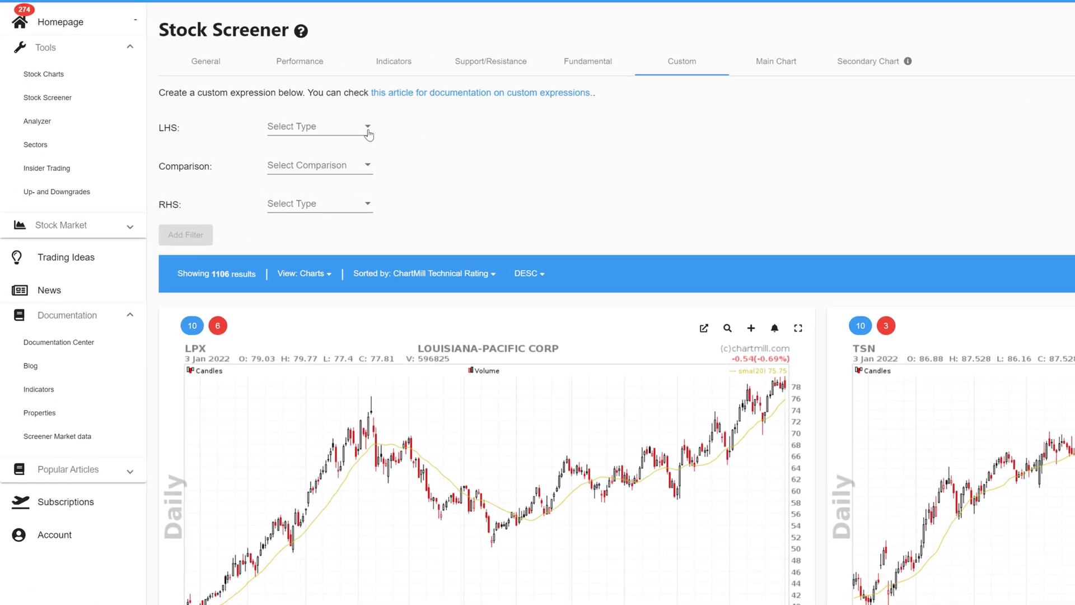
- Set the custom filter's left side to Current Price with a <= comparison
{"action": "left_click", "coordinate": [368, 128]}
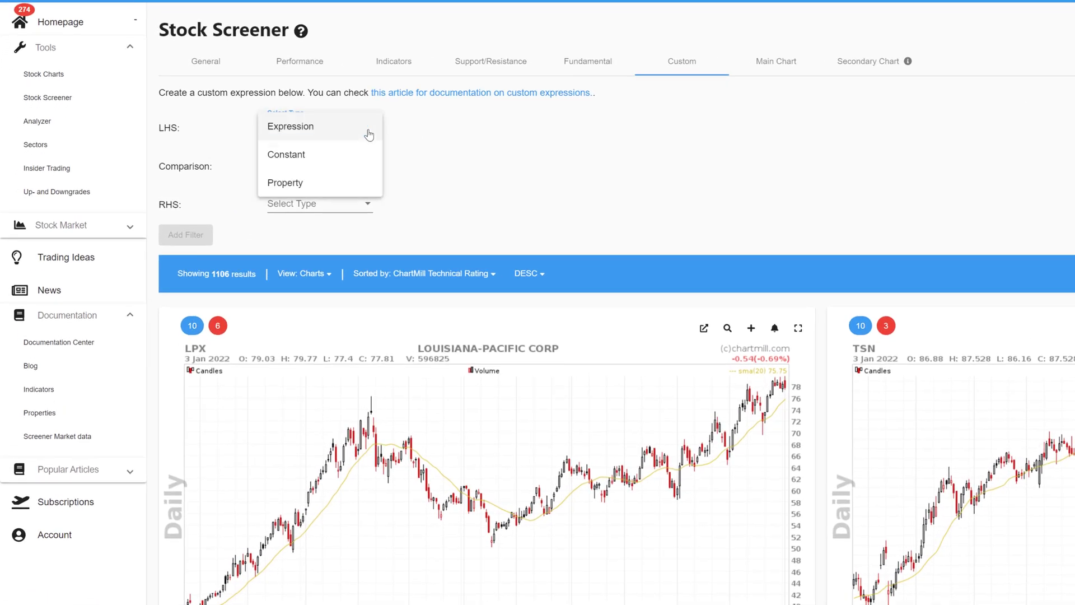
{"action": "left_click", "coordinate": [327, 183]}
{"action": "left_click", "coordinate": [322, 133]}
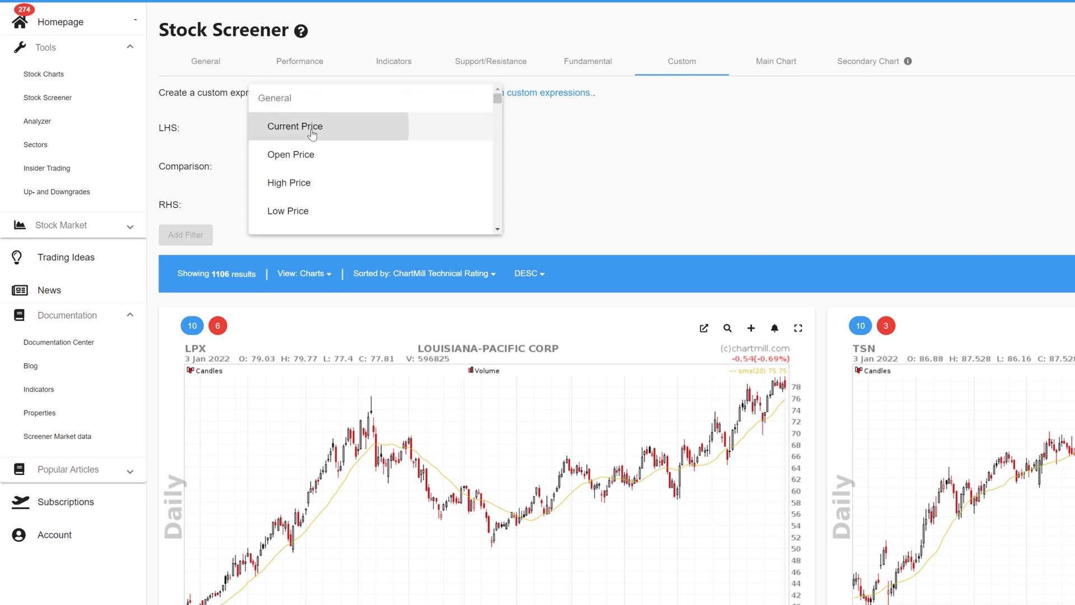
{"action": "left_click", "coordinate": [311, 128]}
{"action": "left_click", "coordinate": [325, 167]}
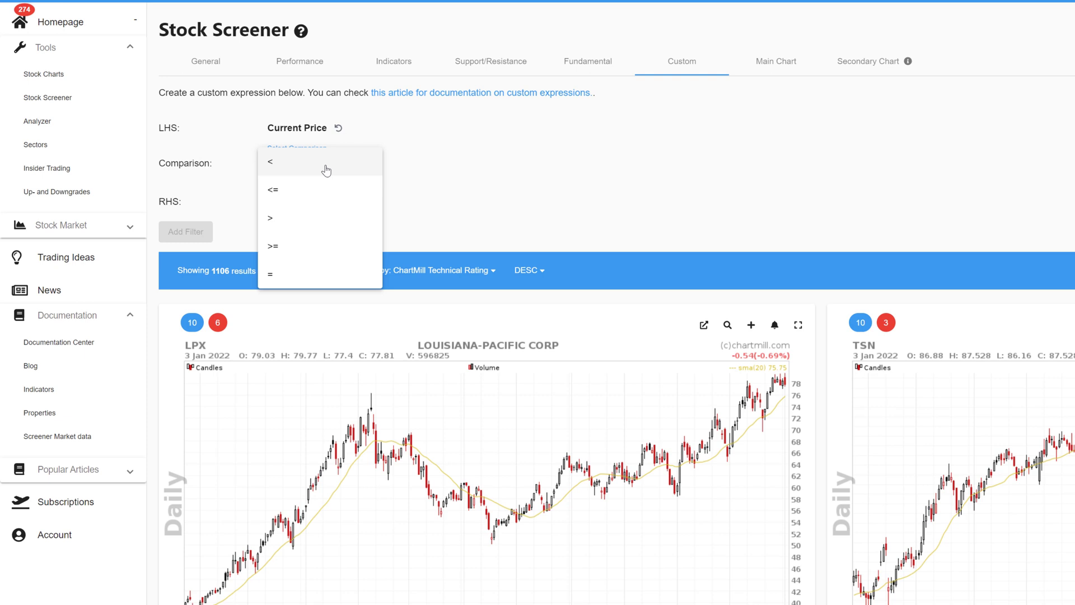
{"action": "left_click", "coordinate": [303, 189]}
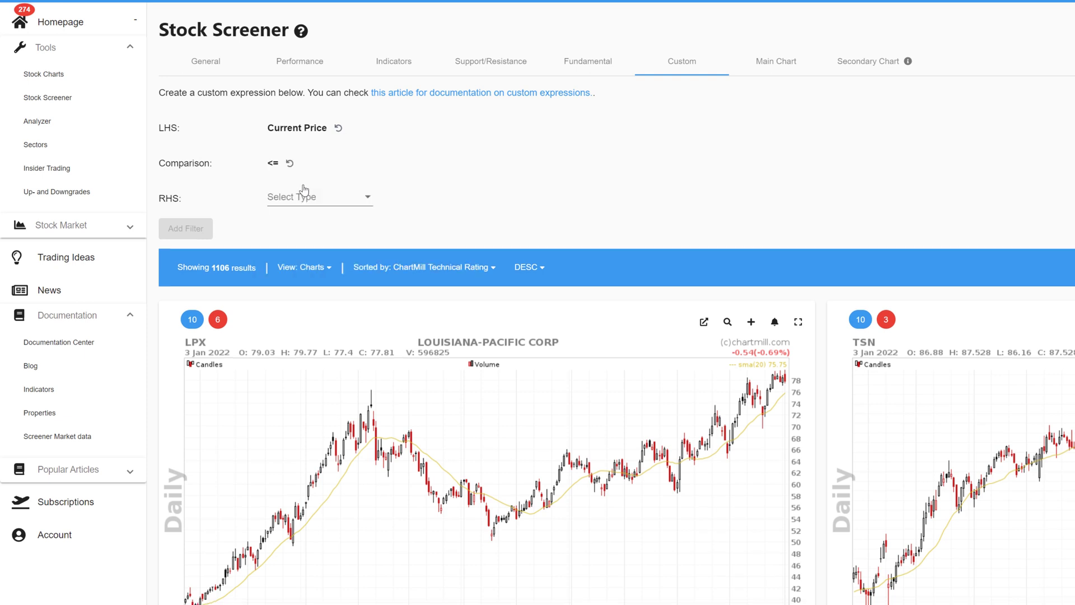
- Make the right side an expression multiplying the 52 Week High property
{"action": "left_click", "coordinate": [368, 202]}
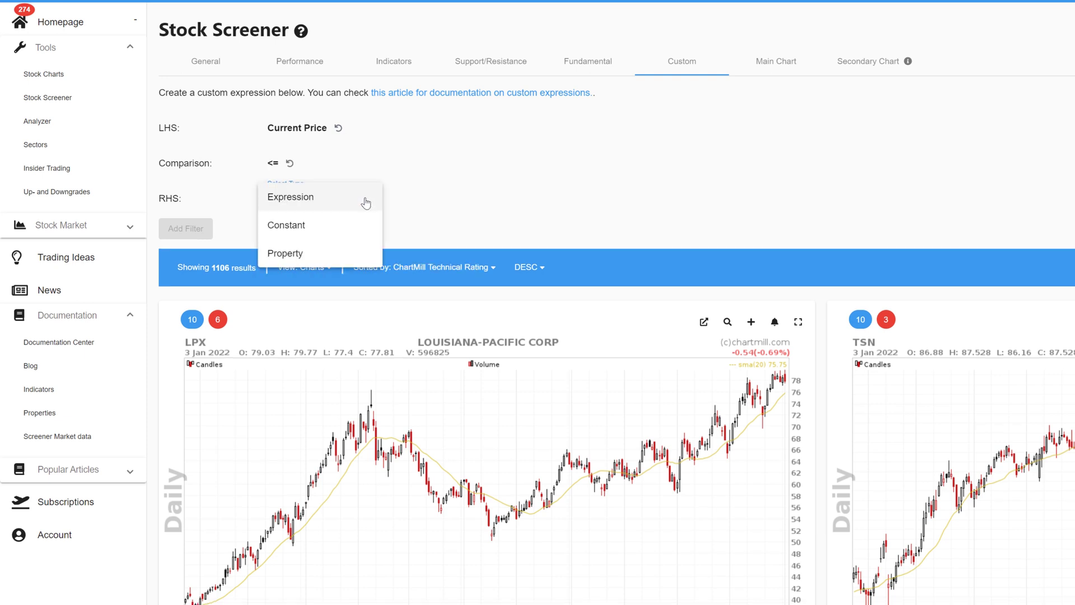
{"action": "left_click", "coordinate": [336, 203]}
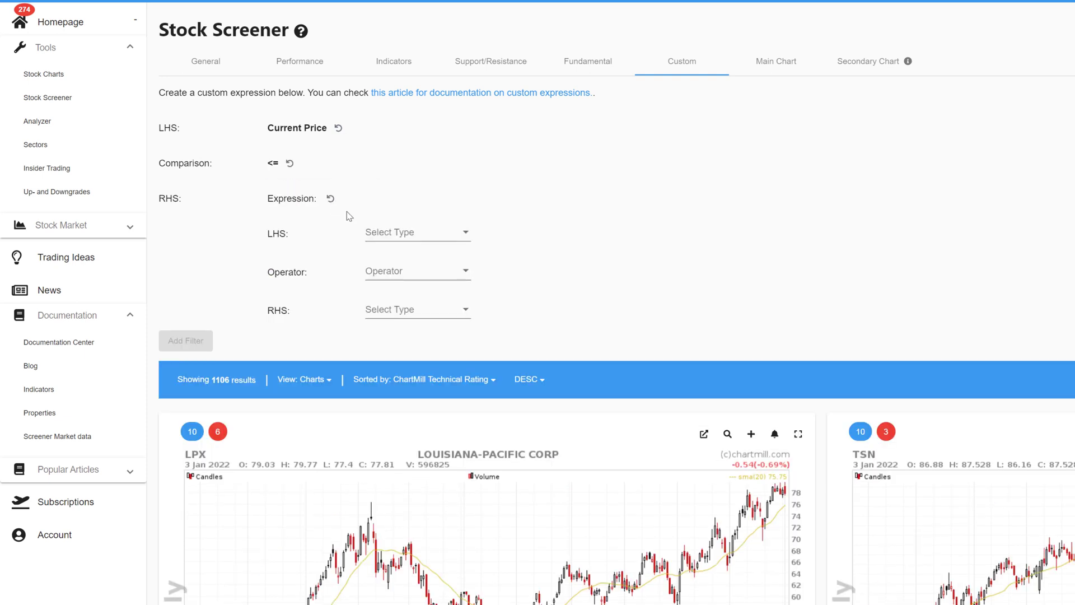
{"action": "left_click", "coordinate": [402, 238]}
{"action": "left_click", "coordinate": [403, 288]}
{"action": "left_click", "coordinate": [416, 233]}
{"action": "scroll", "coordinate": [416, 235], "scroll_direction": "down", "scroll_amount": 5}
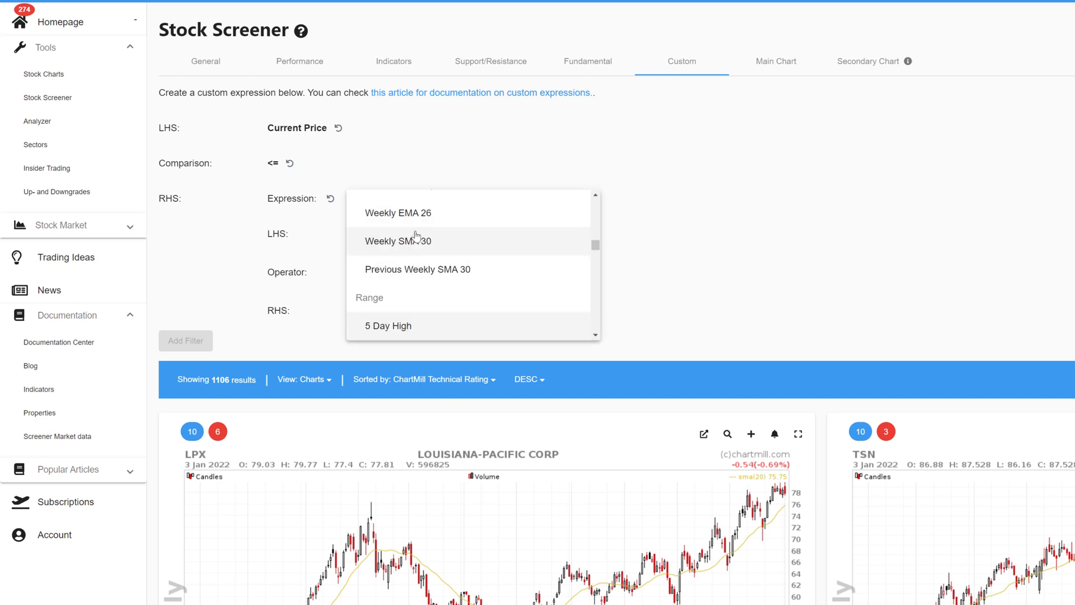
{"action": "scroll", "coordinate": [415, 235], "scroll_direction": "down", "scroll_amount": 5}
{"action": "left_click", "coordinate": [431, 320]}
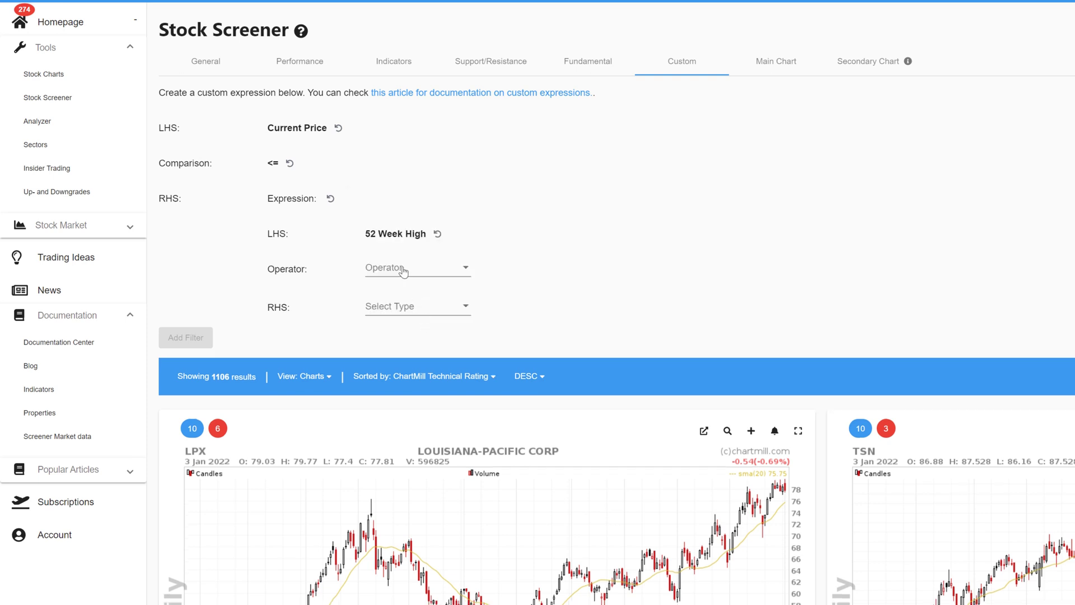
{"action": "left_click", "coordinate": [402, 269]}
{"action": "left_click", "coordinate": [377, 321]}
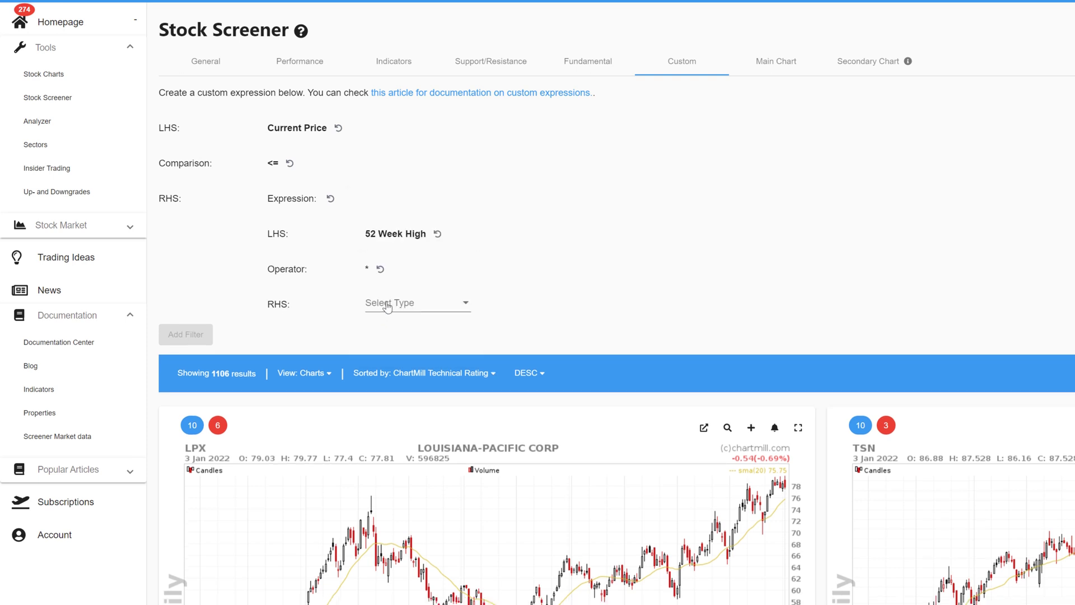
- Enter 0.99 as the constant multiplier and add the filter
{"action": "left_click", "coordinate": [386, 305]}
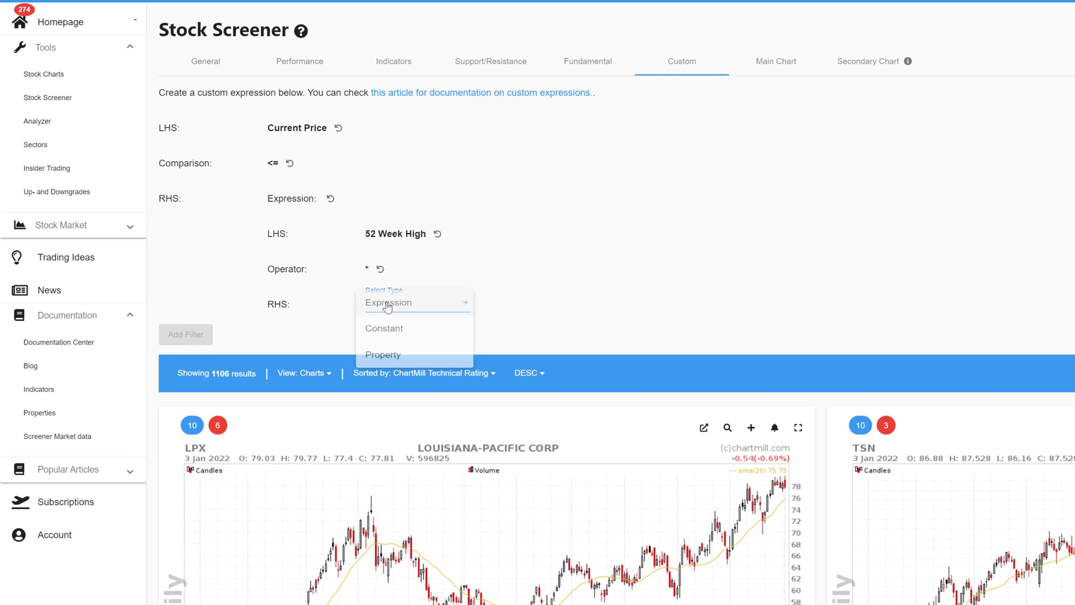
{"action": "left_click", "coordinate": [391, 334]}
{"action": "left_click", "coordinate": [394, 303]}
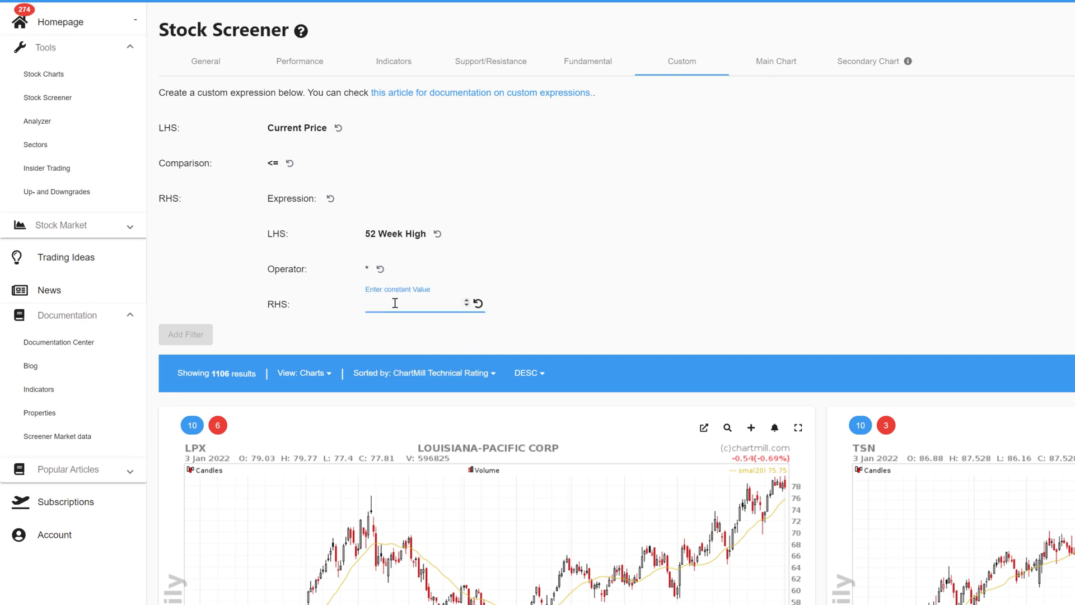
{"action": "type", "text": "0.99"}
{"action": "key", "text": "Return"}
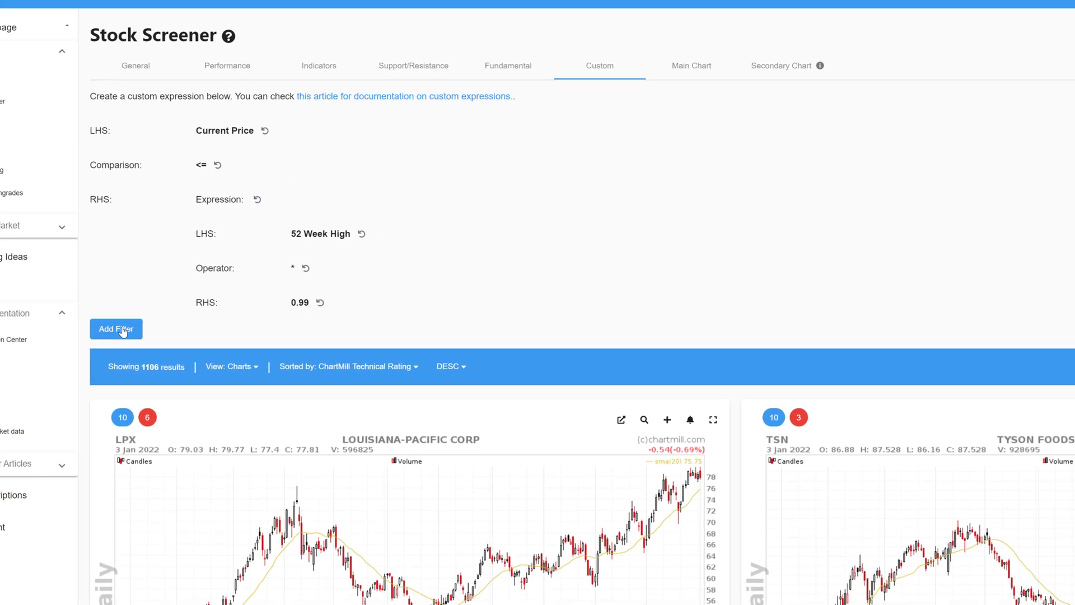
{"action": "left_click", "coordinate": [19, 326]}
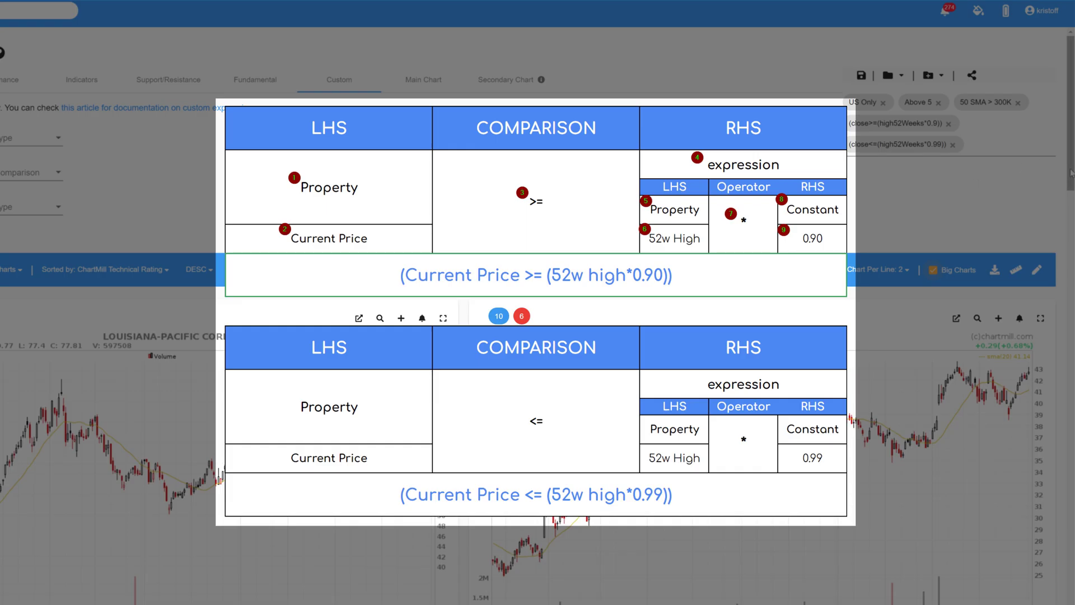
{"action": "scroll", "coordinate": [1071, 171], "scroll_direction": "down", "scroll_amount": 4}
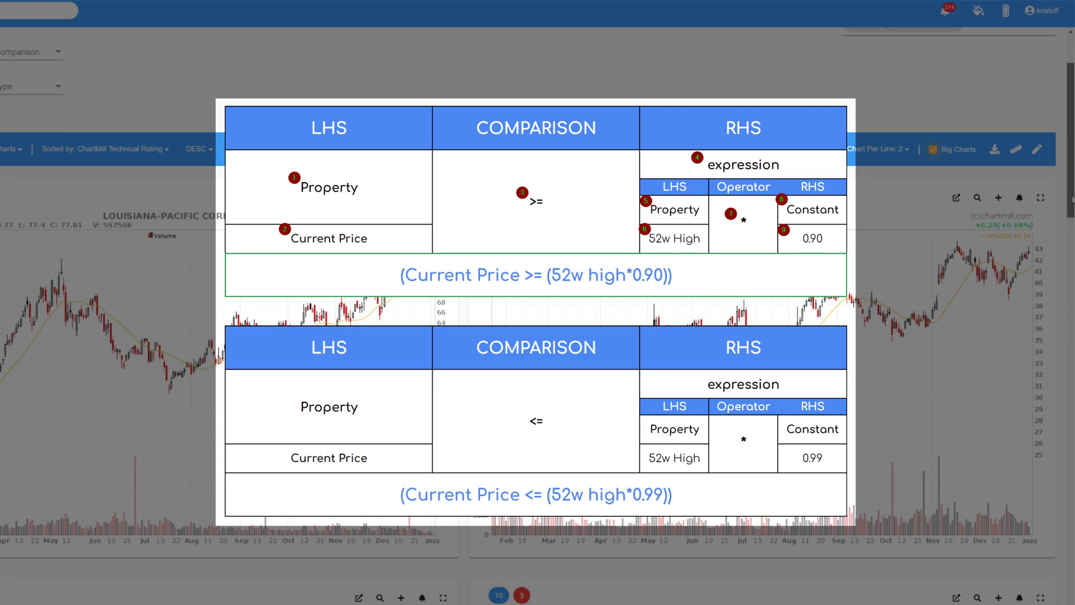
{"action": "scroll", "coordinate": [538, 336], "scroll_direction": "down", "scroll_amount": 5}
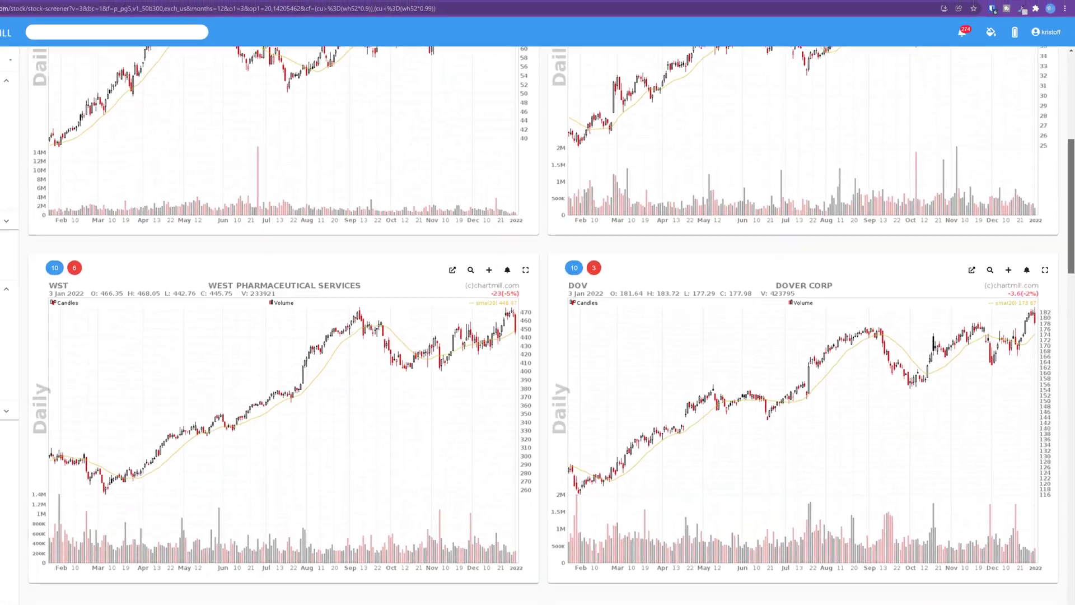
{"action": "scroll", "coordinate": [1063, 268], "scroll_direction": "down", "scroll_amount": 3}
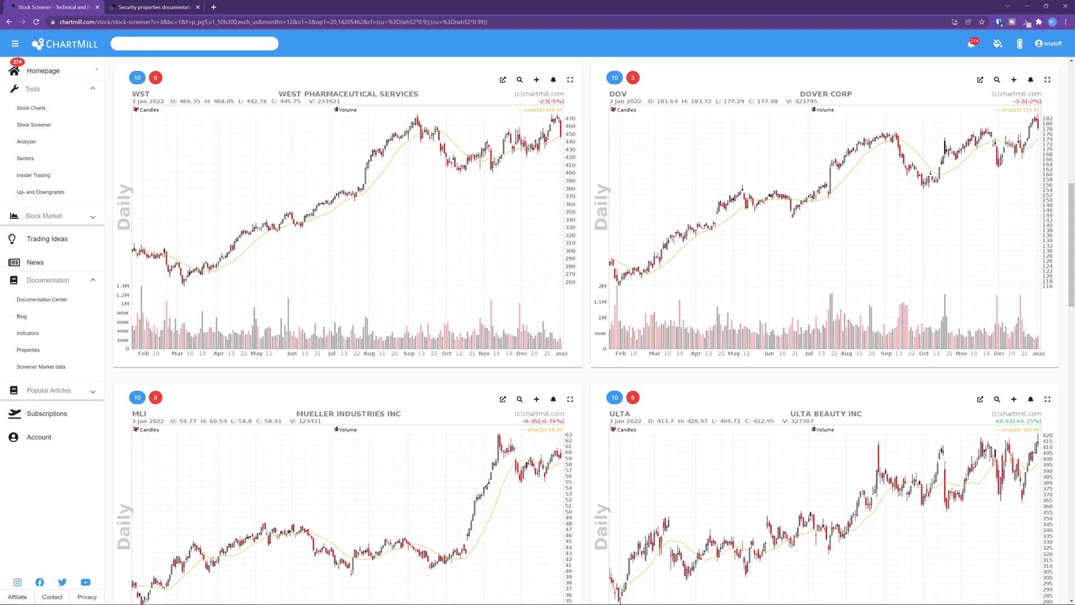
{"action": "scroll", "coordinate": [1062, 269], "scroll_direction": "down", "scroll_amount": 3}
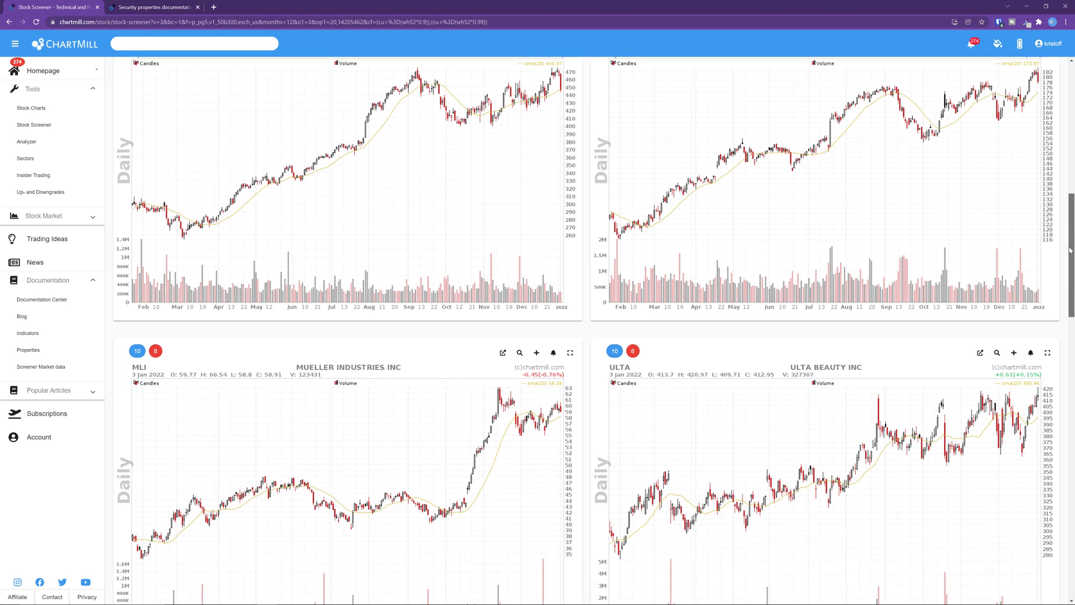
{"action": "scroll", "coordinate": [594, 330], "scroll_direction": "down", "scroll_amount": 5}
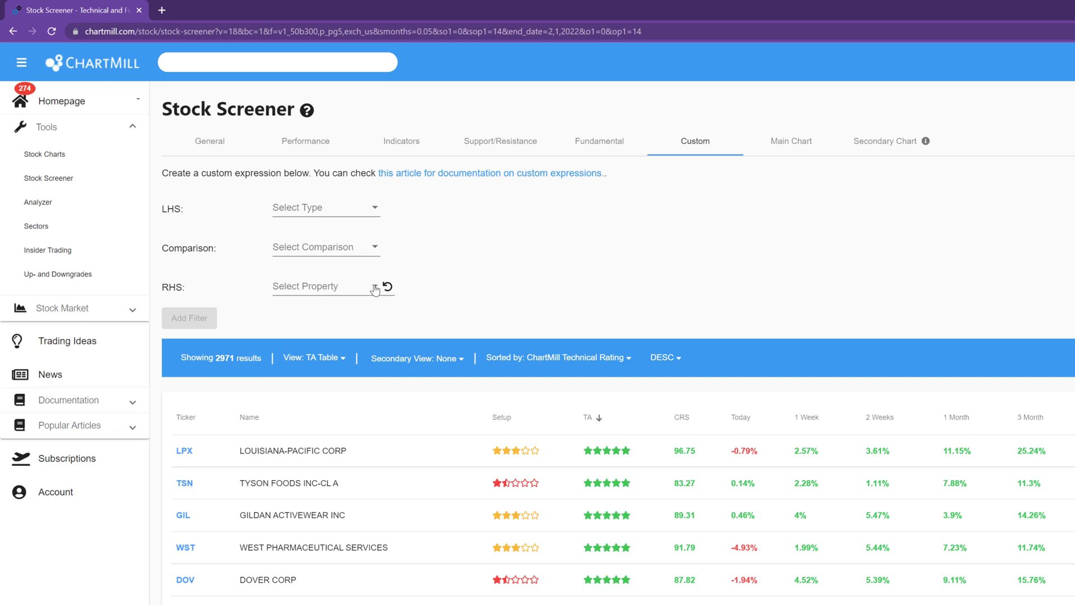
- Set the custom filter's left side to Previous close with a < comparison
{"action": "left_click", "coordinate": [373, 209]}
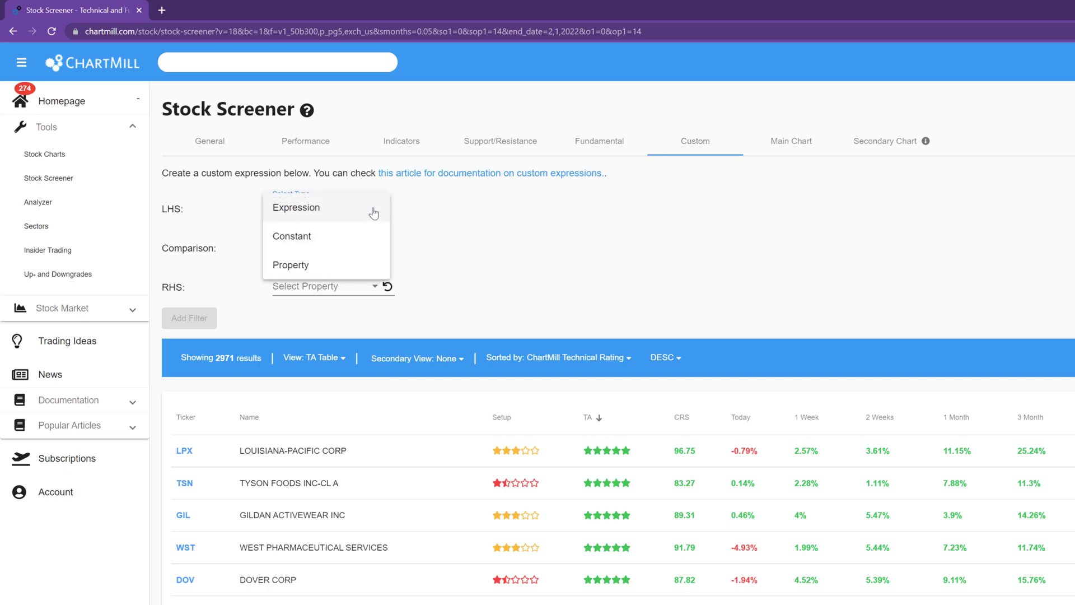
{"action": "left_click", "coordinate": [313, 269]}
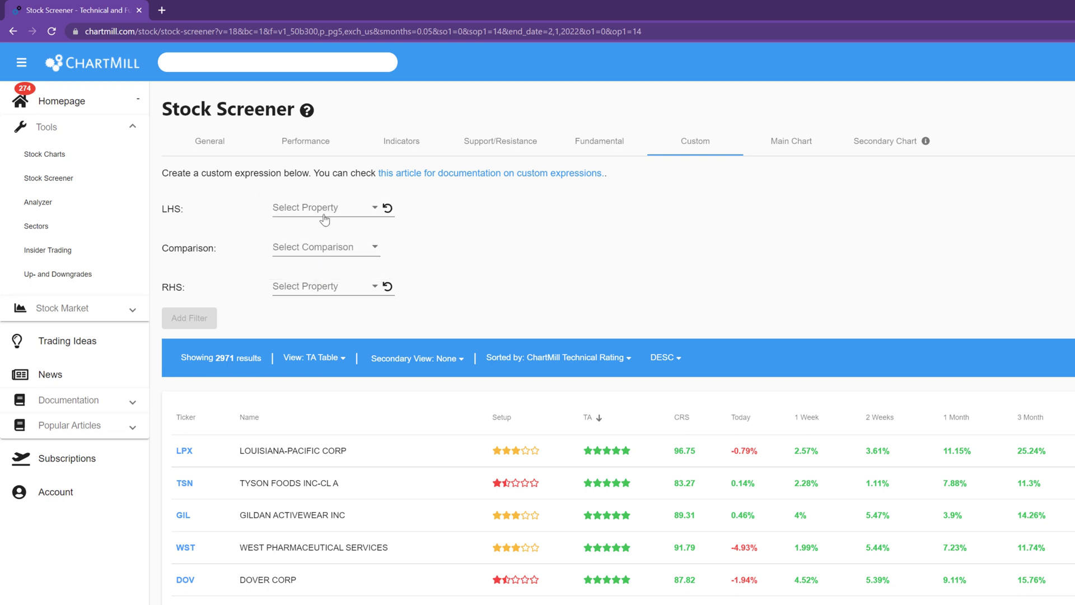
{"action": "left_click", "coordinate": [321, 216]}
{"action": "scroll", "coordinate": [300, 271], "scroll_direction": "down", "scroll_amount": 2}
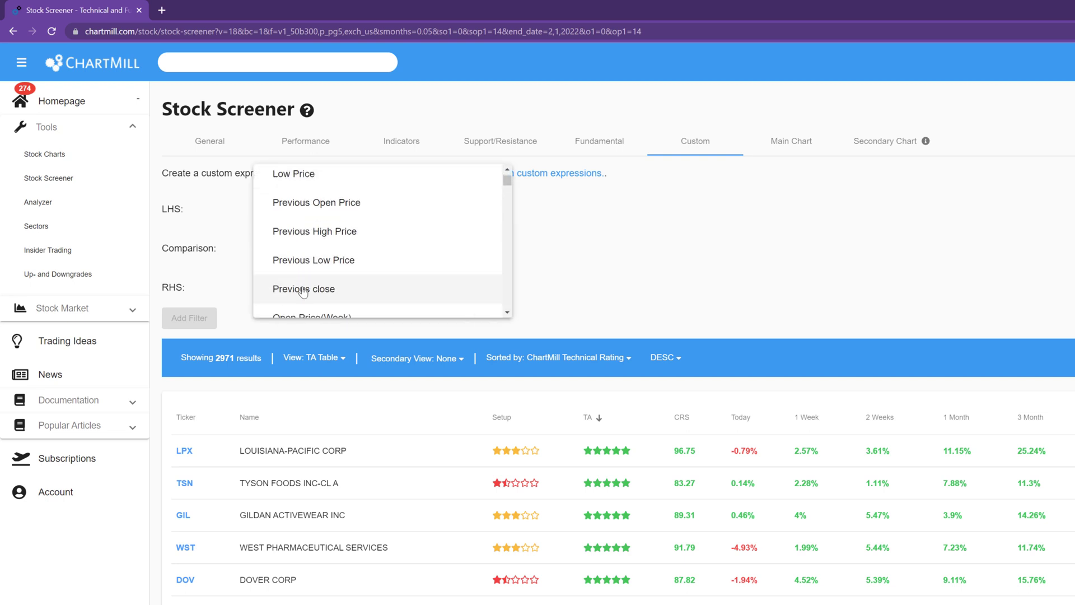
{"action": "left_click", "coordinate": [301, 290]}
{"action": "left_click", "coordinate": [313, 245]}
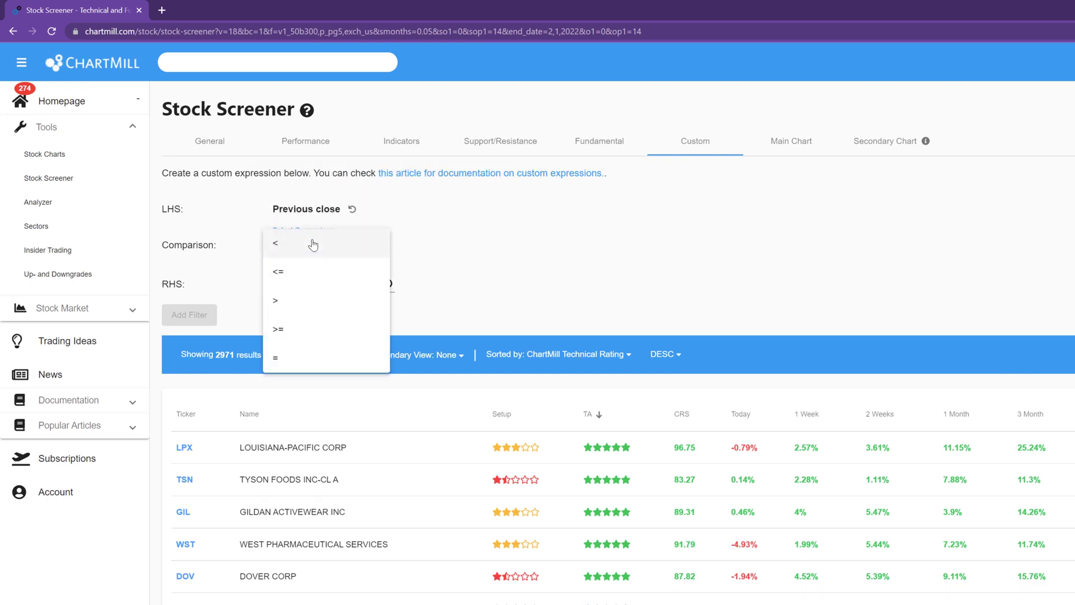
{"action": "left_click", "coordinate": [275, 247]}
- Choose Lower Bollinger Band as the right-hand side property
{"action": "left_click", "coordinate": [359, 282]}
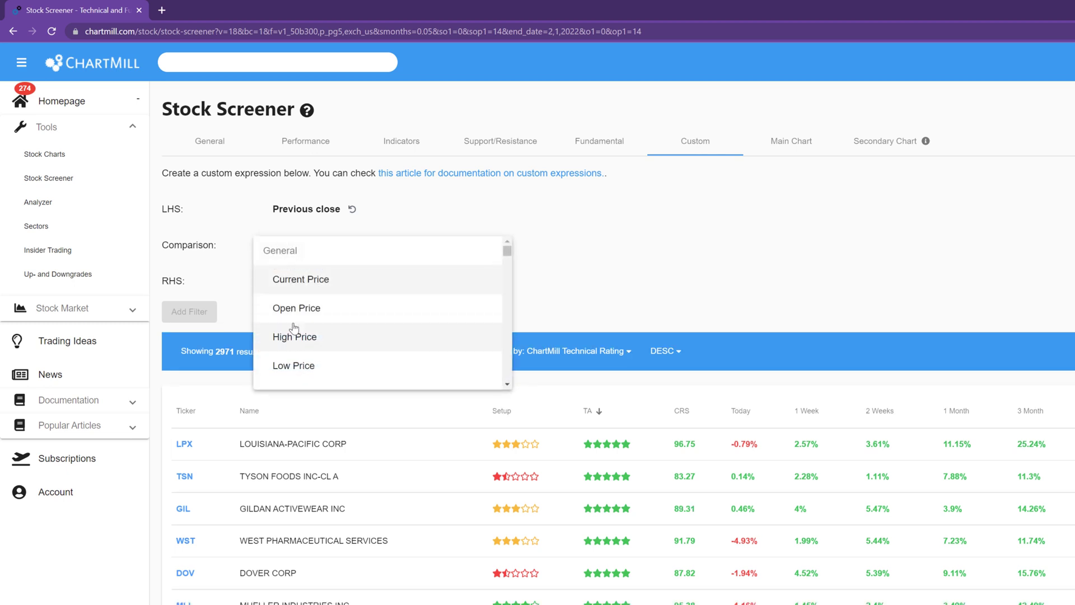
{"action": "left_click", "coordinate": [532, 230]}
{"action": "left_click", "coordinate": [340, 288]}
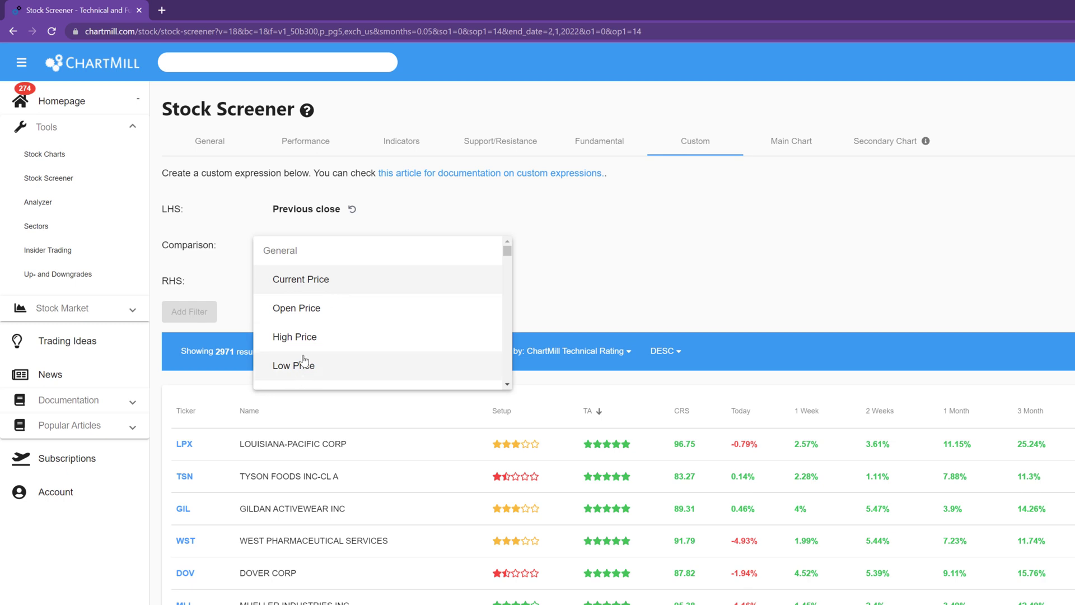
{"action": "scroll", "coordinate": [305, 361], "scroll_direction": "down", "scroll_amount": 10}
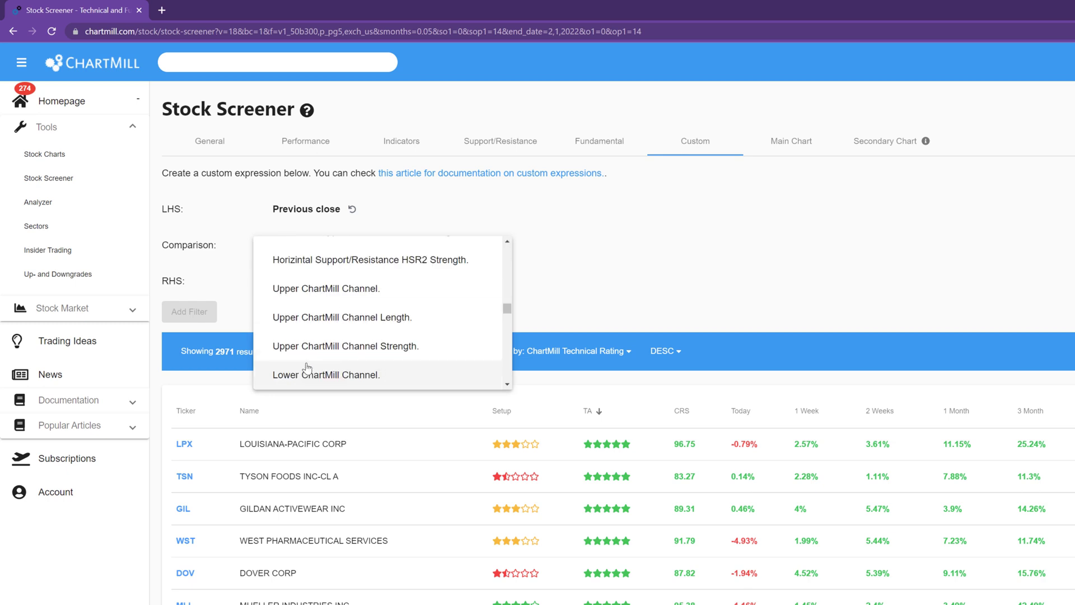
{"action": "scroll", "coordinate": [307, 368], "scroll_direction": "down", "scroll_amount": 10}
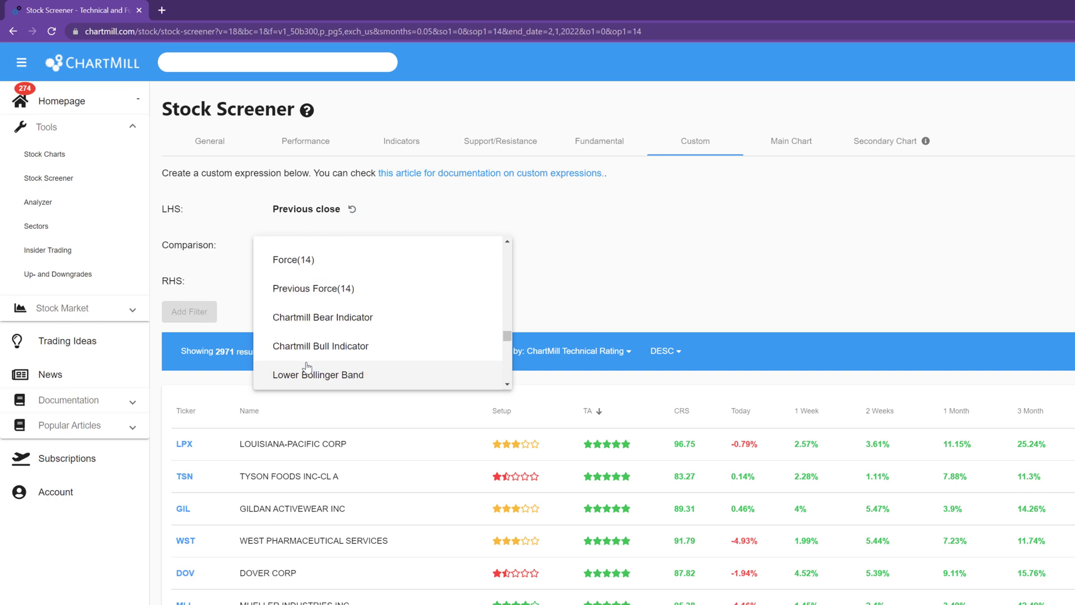
{"action": "scroll", "coordinate": [307, 368], "scroll_direction": "up", "scroll_amount": 15}
{"action": "scroll", "coordinate": [307, 367], "scroll_direction": "down", "scroll_amount": 10}
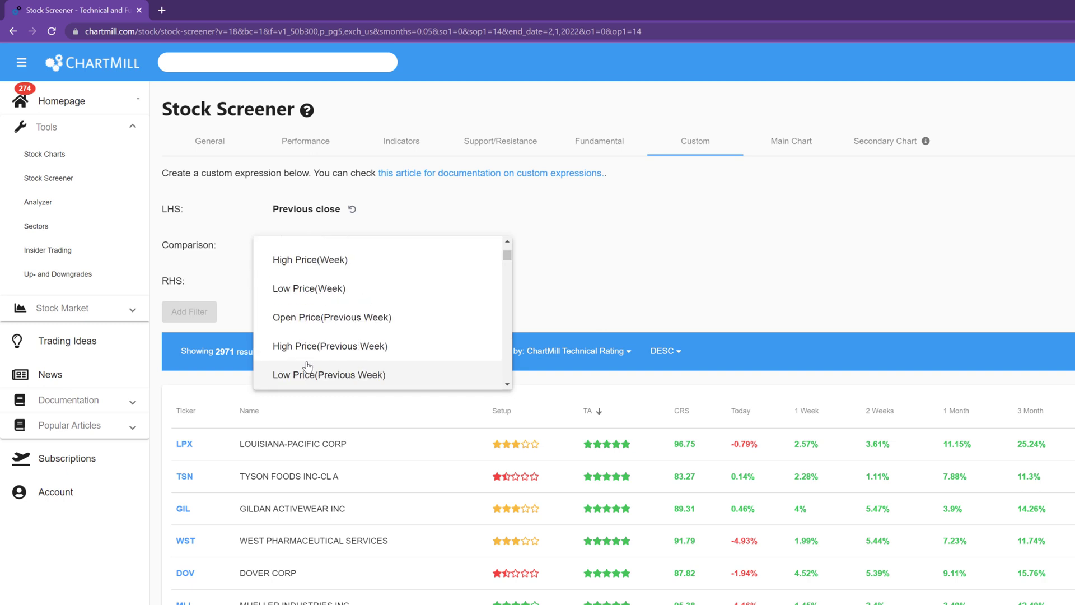
{"action": "scroll", "coordinate": [308, 366], "scroll_direction": "down", "scroll_amount": 8}
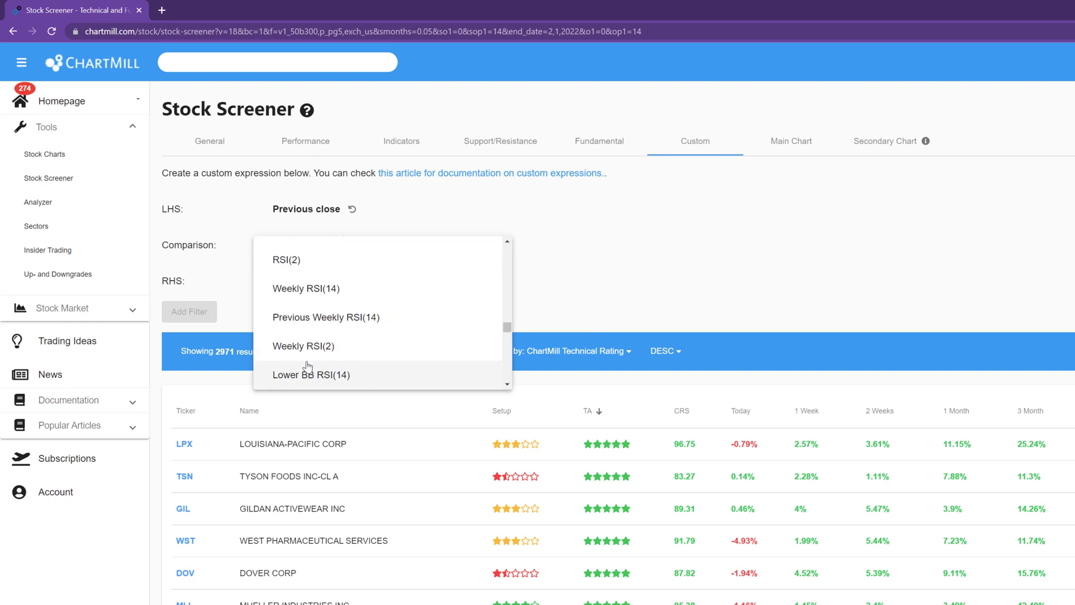
{"action": "left_click", "coordinate": [310, 375]}
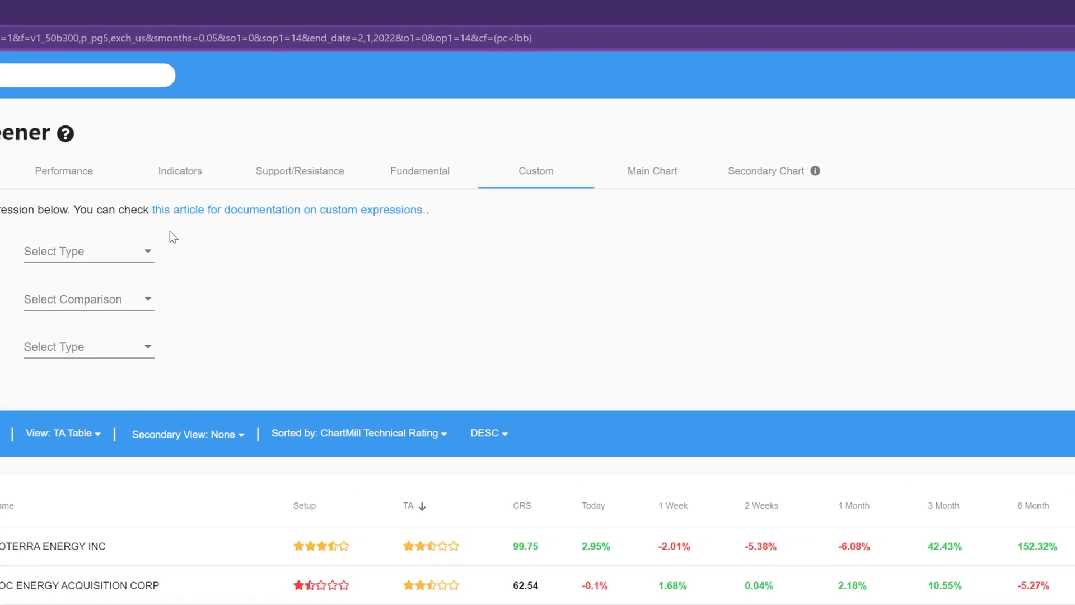
- On the Indicators tab, tick Price Above LBB in the Bollinger Bands filter
{"action": "left_click", "coordinate": [180, 172]}
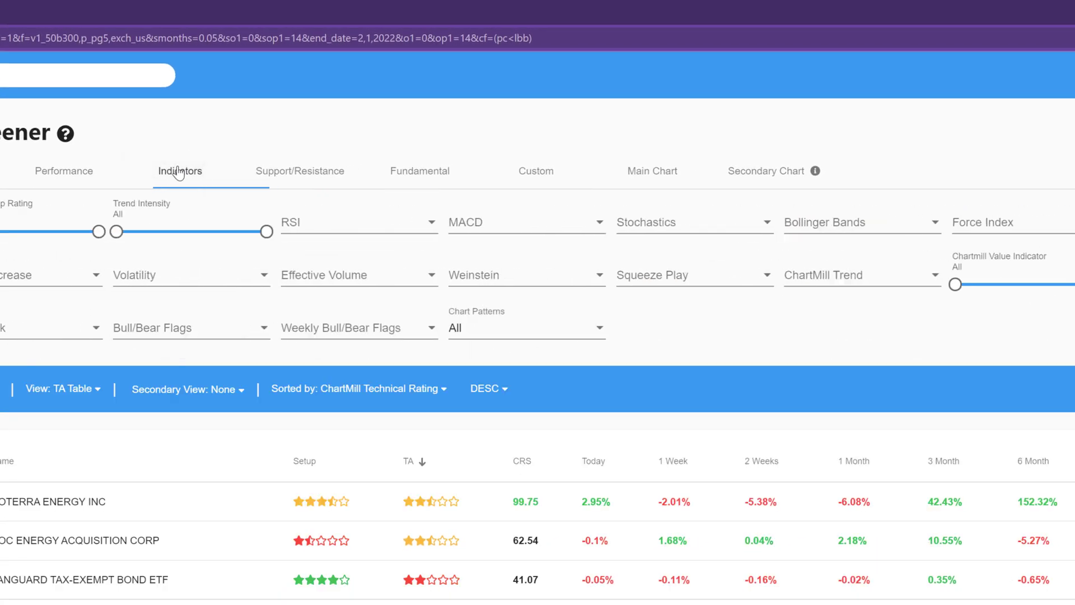
{"action": "left_click", "coordinate": [952, 224]}
{"action": "scroll", "coordinate": [938, 273], "scroll_direction": "down", "scroll_amount": 2}
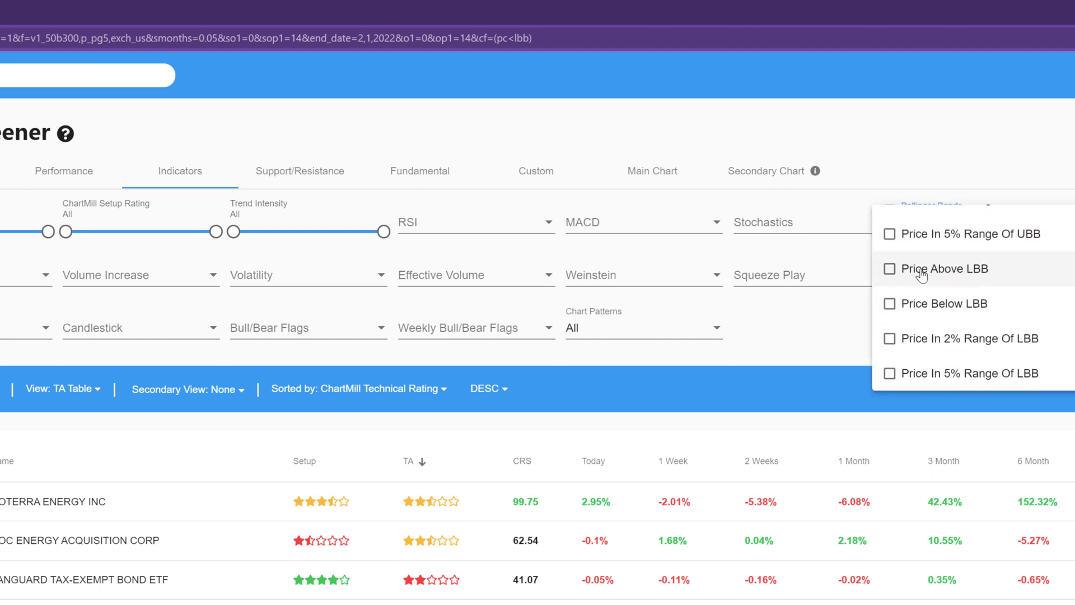
{"action": "left_click", "coordinate": [890, 270]}
{"action": "key", "text": "Escape"}
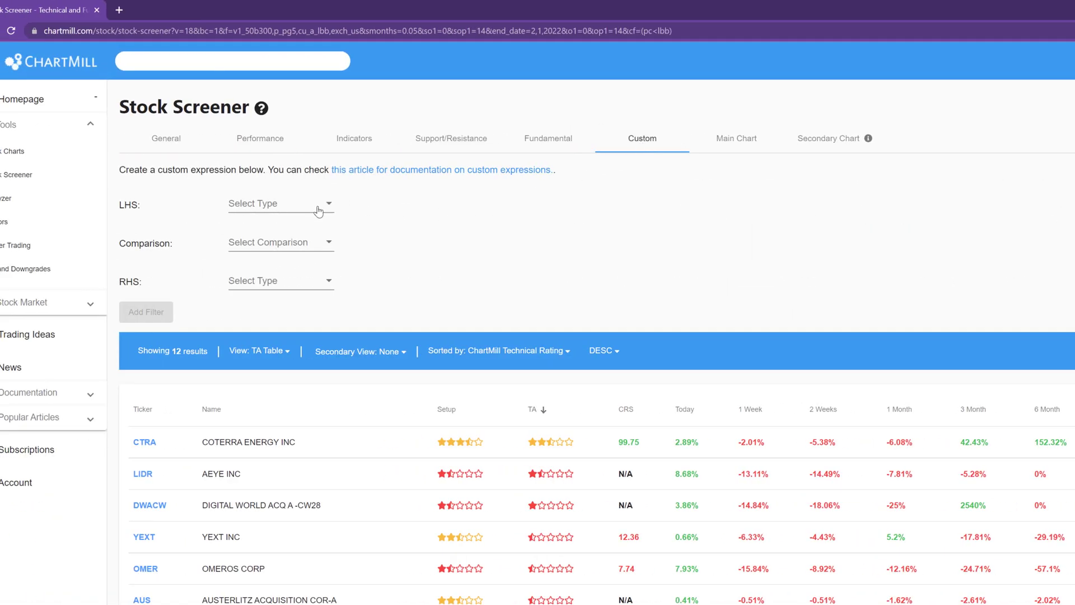
- Set the custom filter's left side to Current Price with a > comparison
{"action": "left_click", "coordinate": [323, 207]}
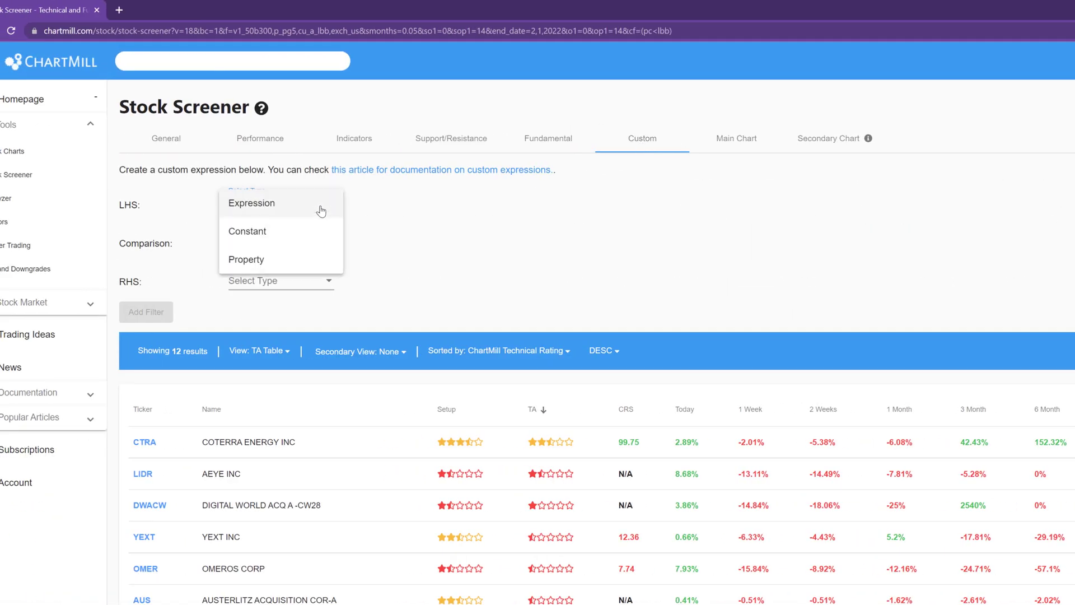
{"action": "left_click", "coordinate": [278, 261]}
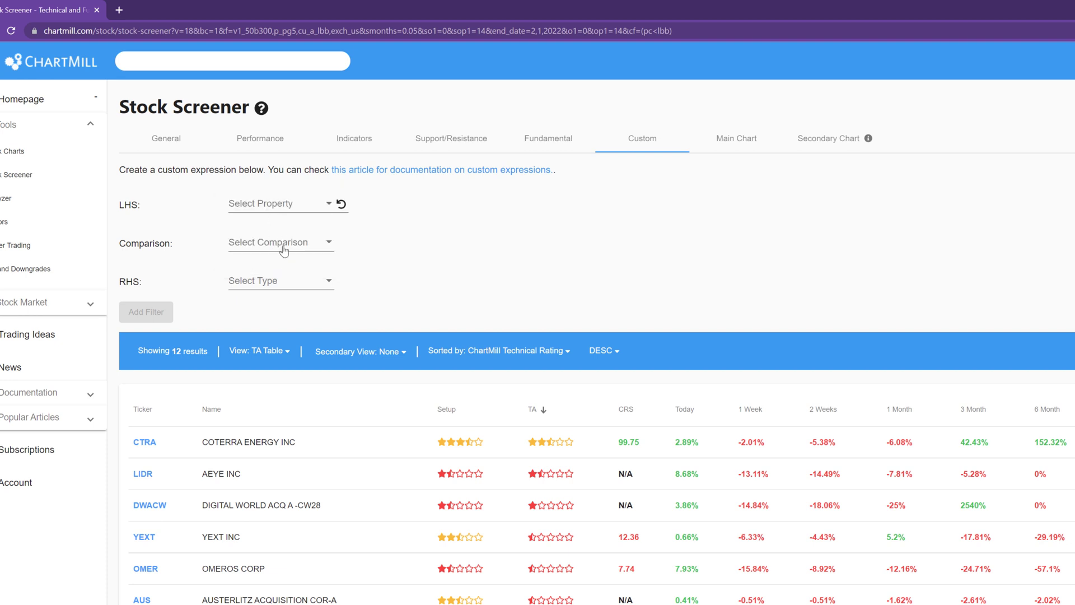
{"action": "left_click", "coordinate": [282, 248]}
{"action": "left_click", "coordinate": [275, 211]}
{"action": "left_click", "coordinate": [274, 207]}
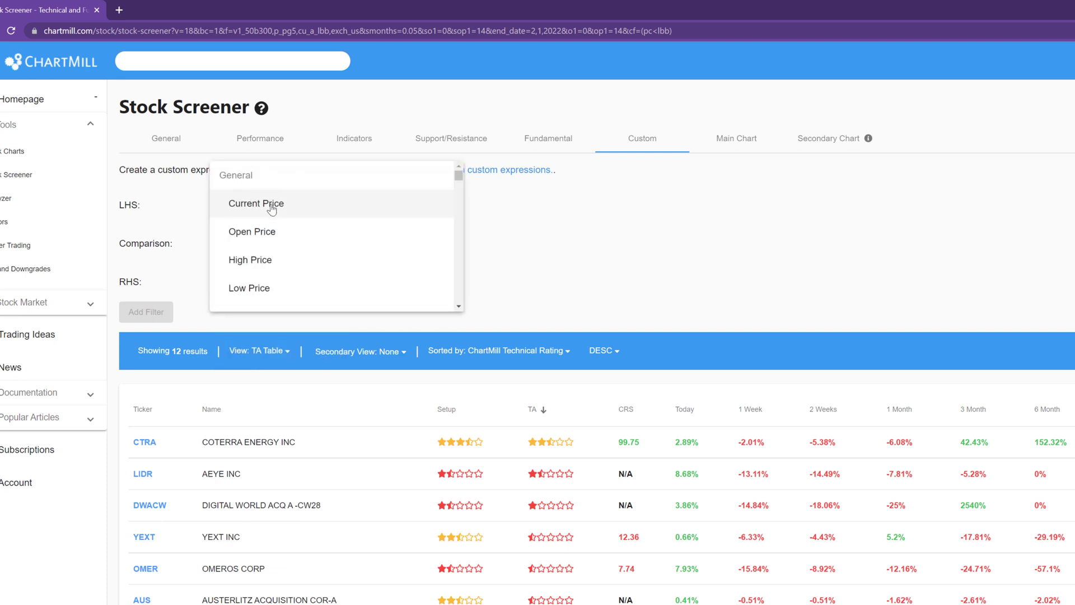
{"action": "left_click", "coordinate": [272, 205]}
{"action": "left_click", "coordinate": [280, 241]}
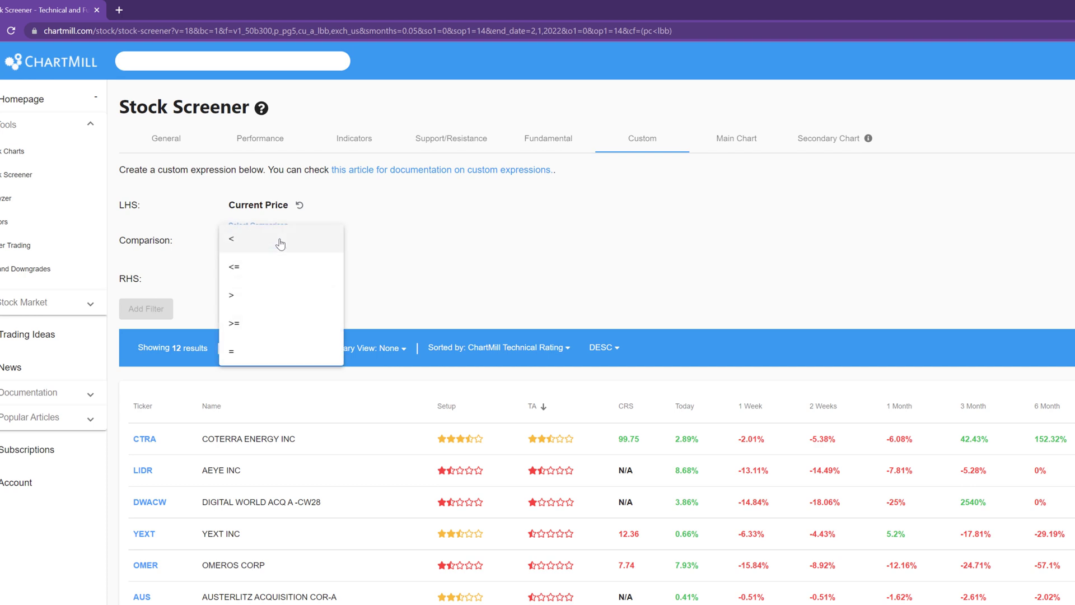
{"action": "left_click", "coordinate": [252, 293]}
- Choose Previous High Price as the right-hand property and add the filter
{"action": "left_click", "coordinate": [280, 280]}
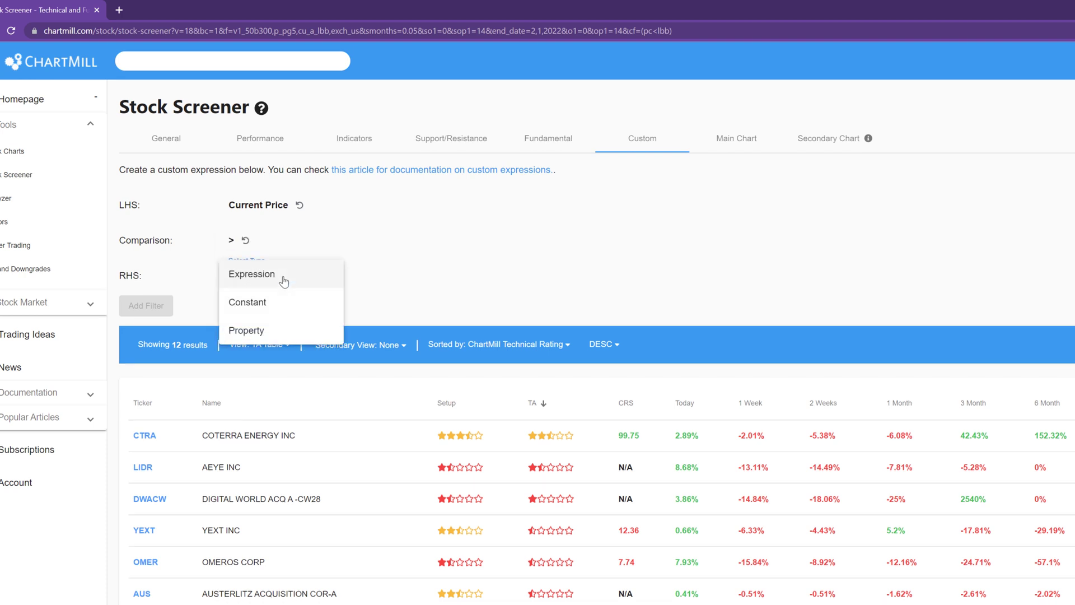
{"action": "left_click", "coordinate": [260, 335]}
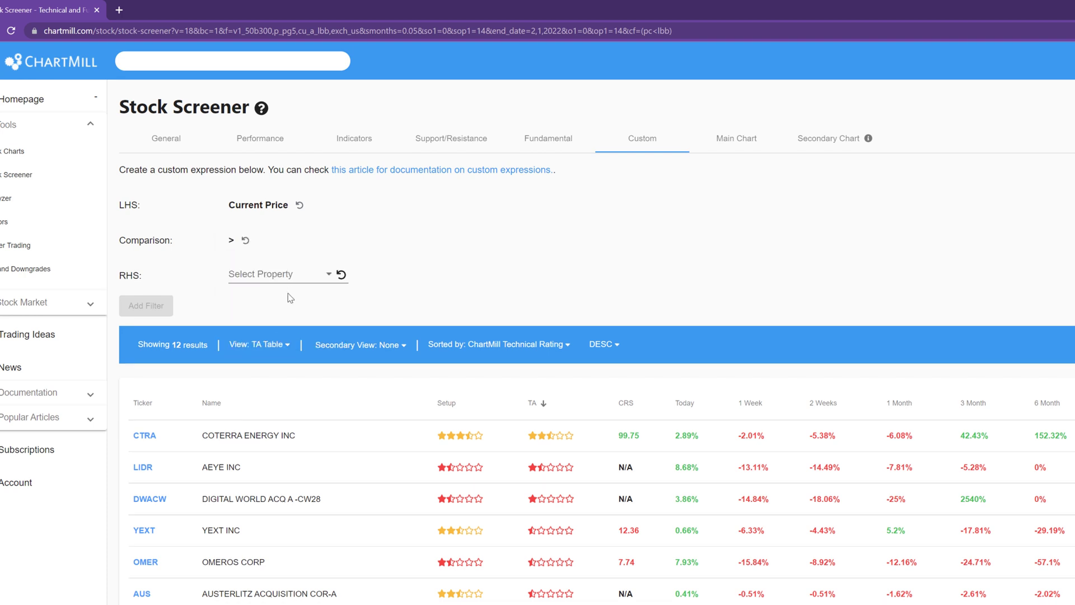
{"action": "left_click", "coordinate": [288, 279]}
{"action": "scroll", "coordinate": [285, 297], "scroll_direction": "down", "scroll_amount": 2}
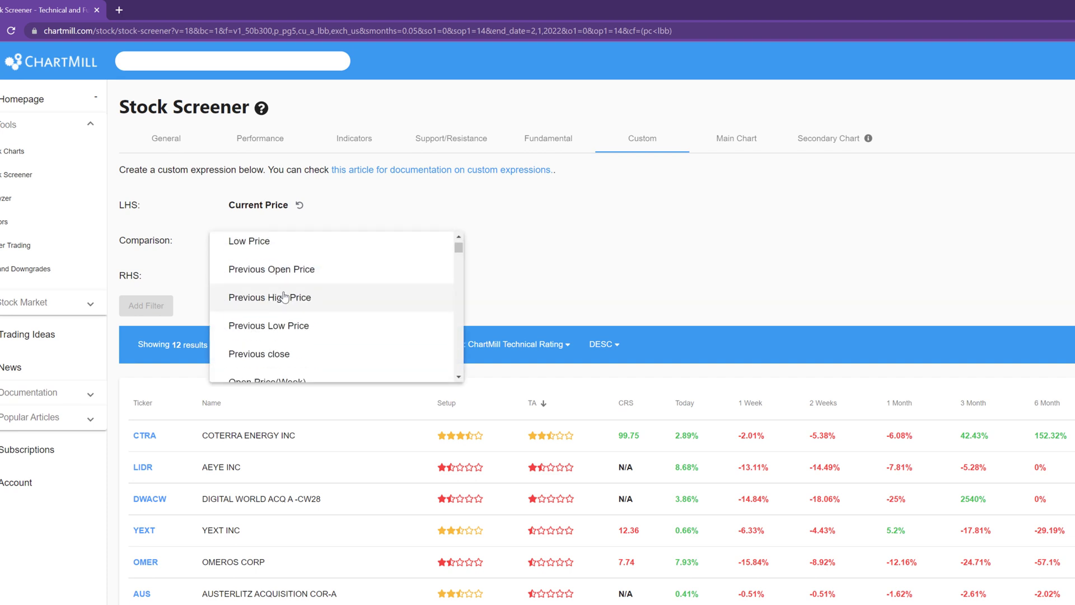
{"action": "left_click", "coordinate": [279, 307]}
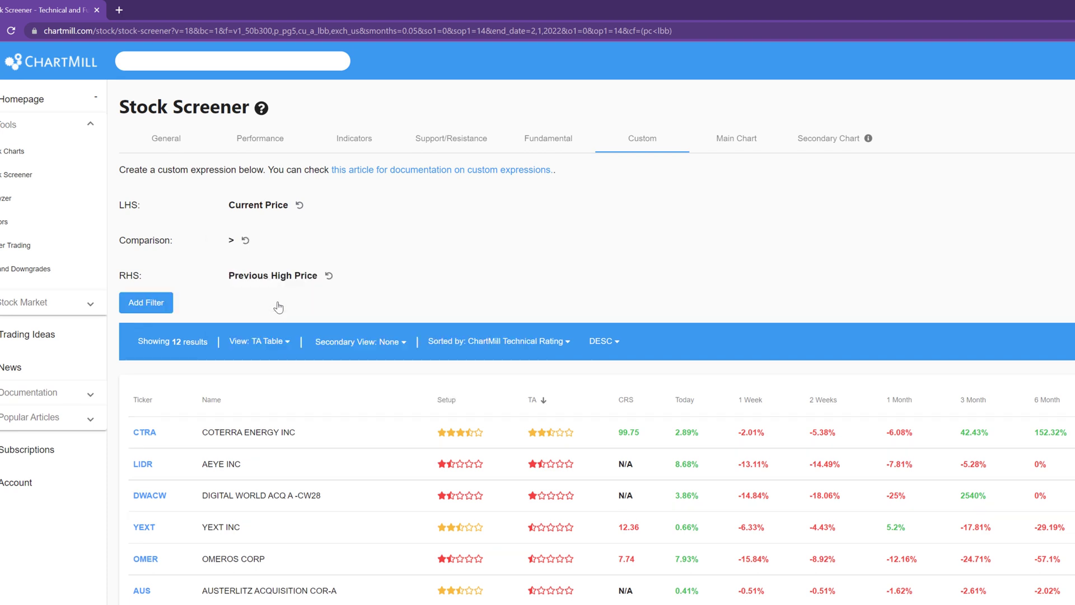
{"action": "left_click", "coordinate": [148, 307]}
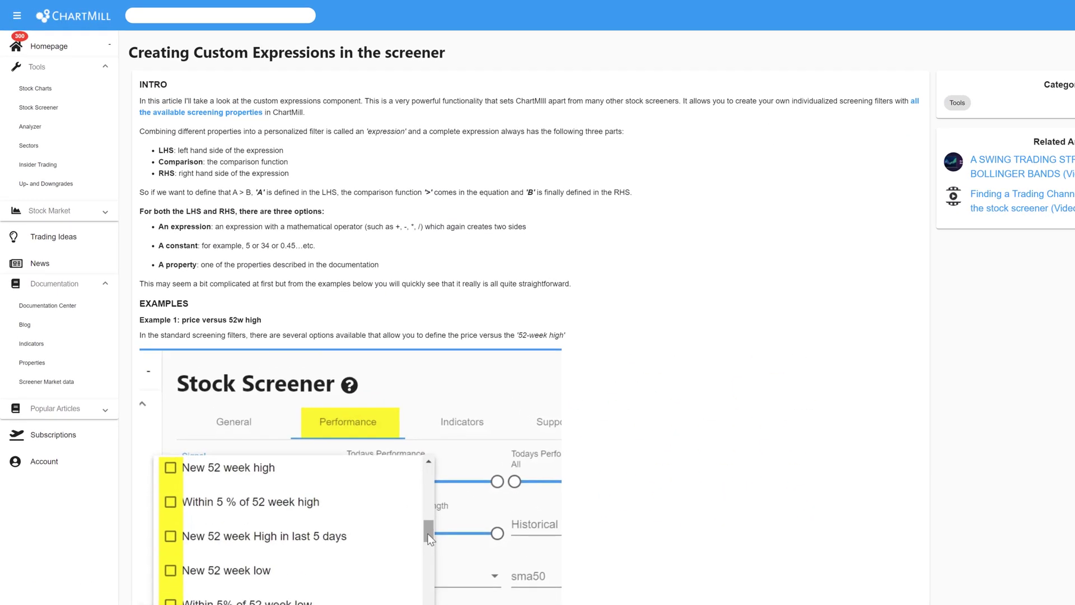
- Scroll down through the examples in the custom expressions documentation article
{"action": "scroll", "coordinate": [526, 336], "scroll_direction": "down", "scroll_amount": 7}
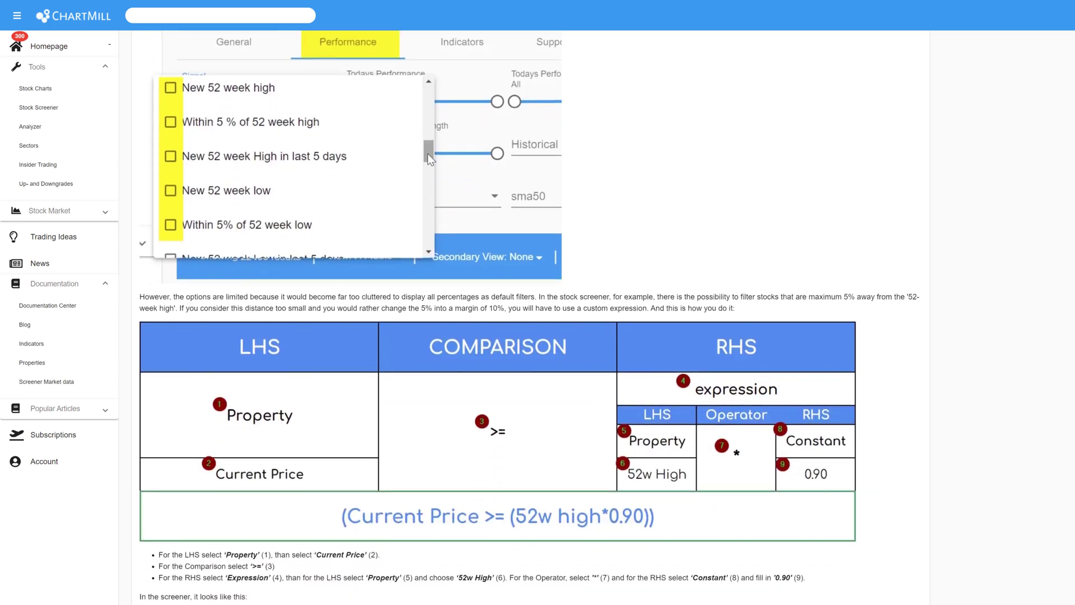
{"action": "scroll", "coordinate": [527, 336], "scroll_direction": "down", "scroll_amount": 3}
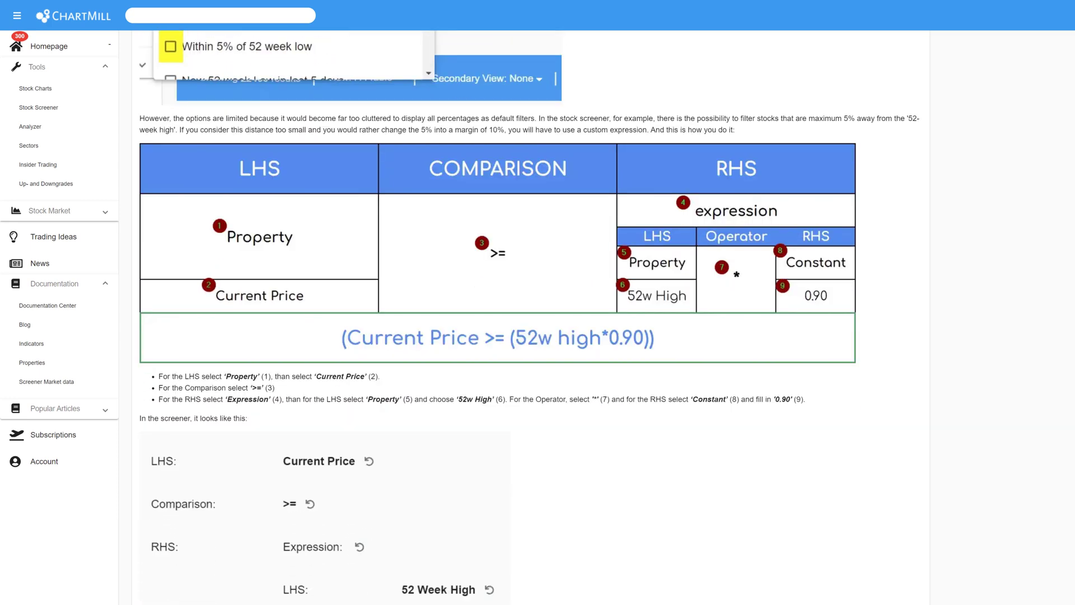
{"action": "scroll", "coordinate": [526, 336], "scroll_direction": "down", "scroll_amount": 7}
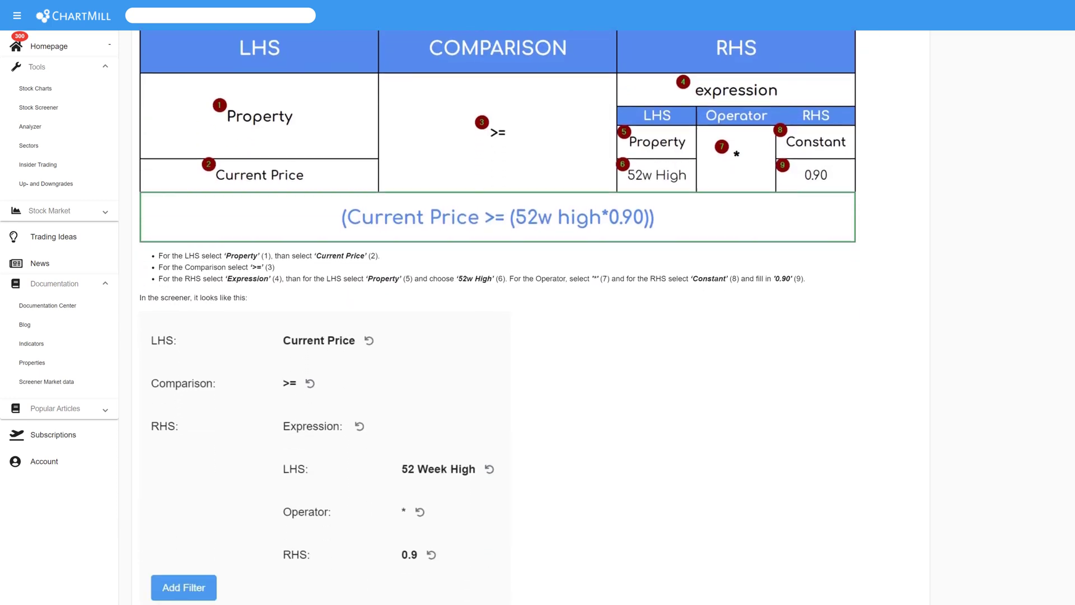
{"action": "scroll", "coordinate": [526, 336], "scroll_direction": "down", "scroll_amount": 4}
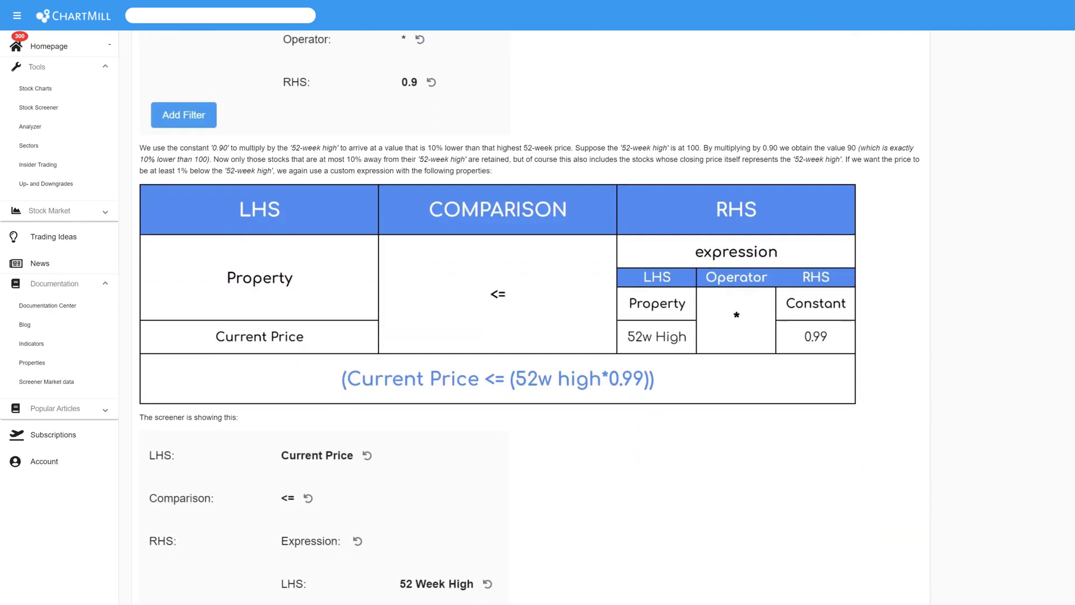
{"action": "scroll", "coordinate": [527, 336], "scroll_direction": "down", "scroll_amount": 11}
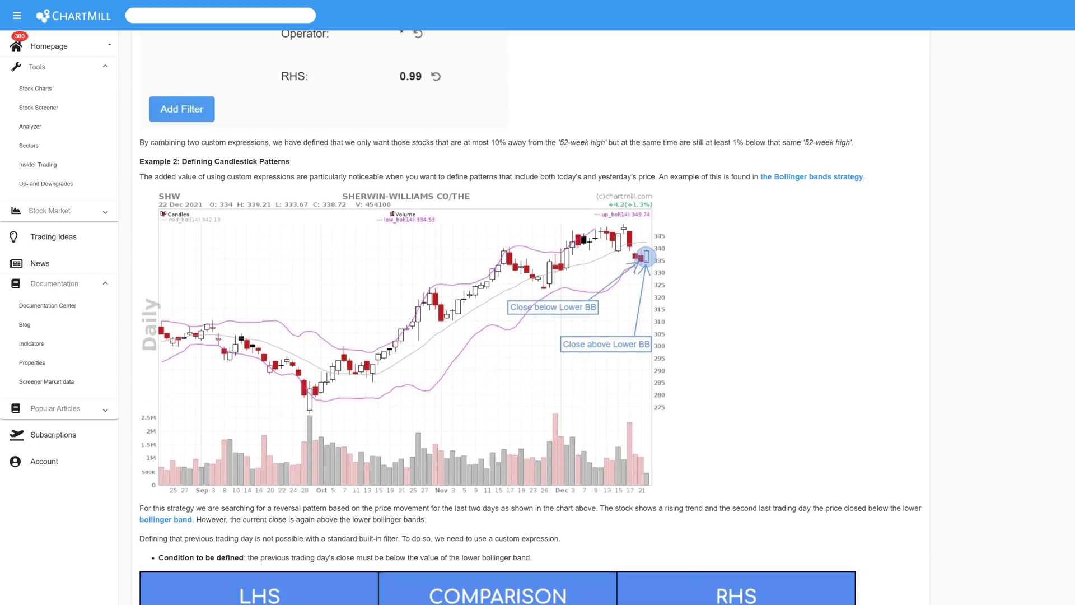
{"action": "scroll", "coordinate": [526, 336], "scroll_direction": "down", "scroll_amount": 1}
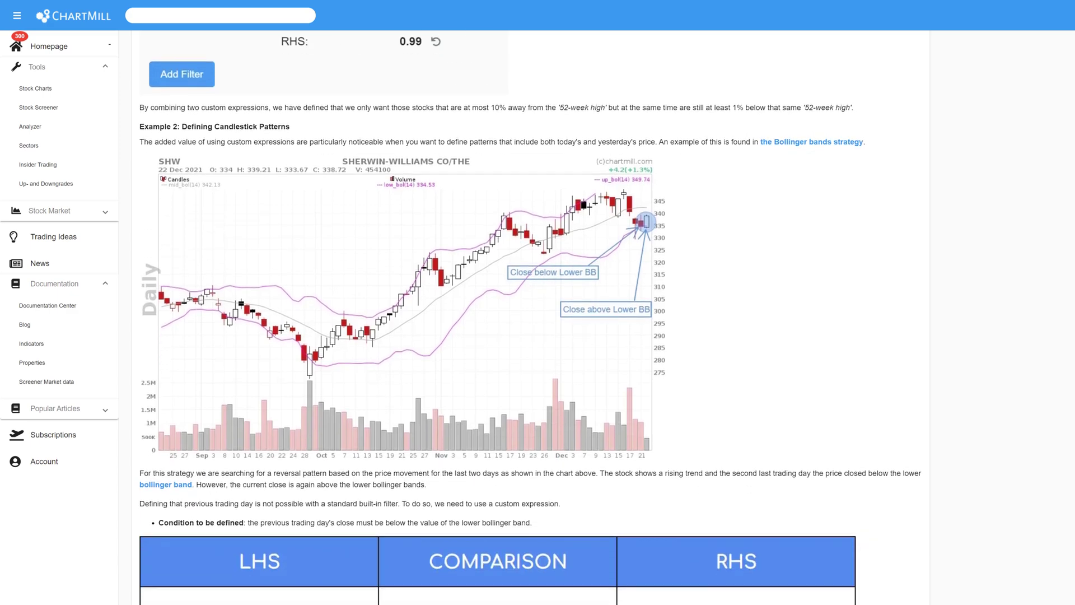
{"action": "scroll", "coordinate": [526, 336], "scroll_direction": "down", "scroll_amount": 8}
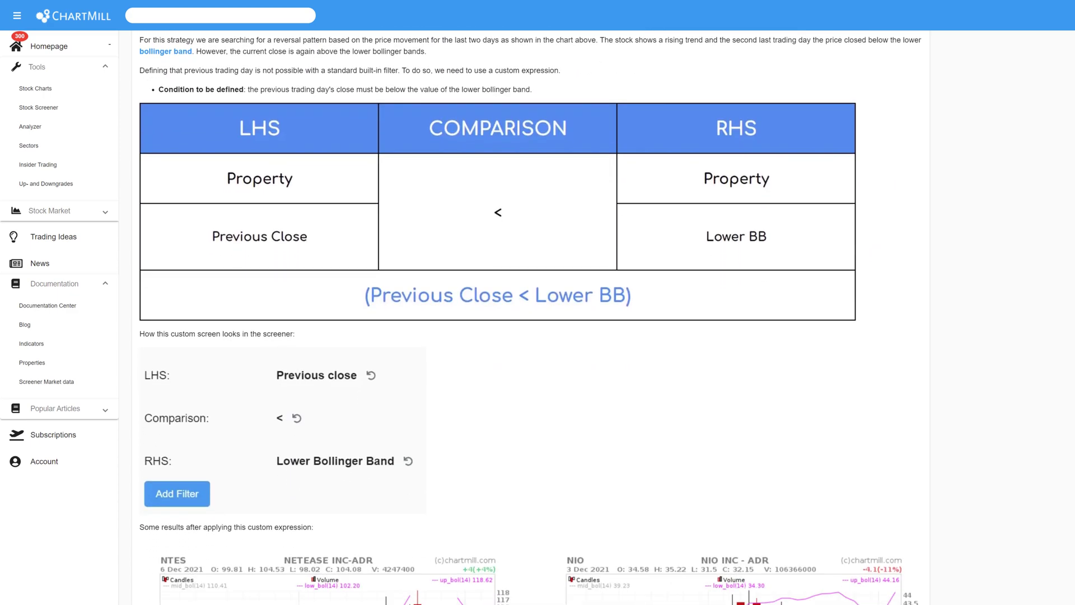
{"action": "scroll", "coordinate": [526, 337], "scroll_direction": "down", "scroll_amount": 1}
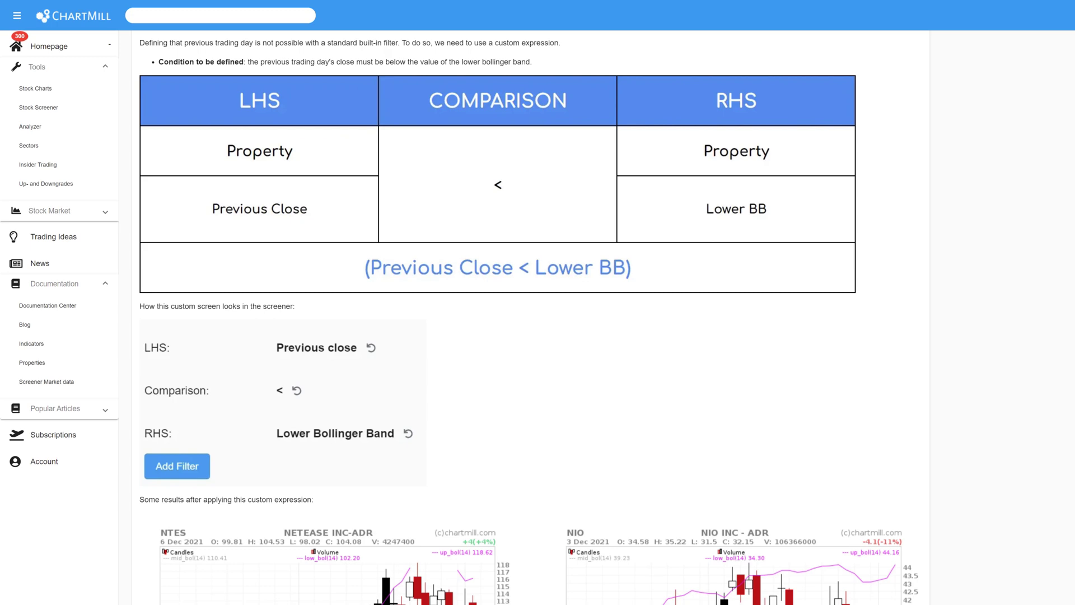
{"action": "scroll", "coordinate": [897, 542], "scroll_direction": "down", "scroll_amount": 10}
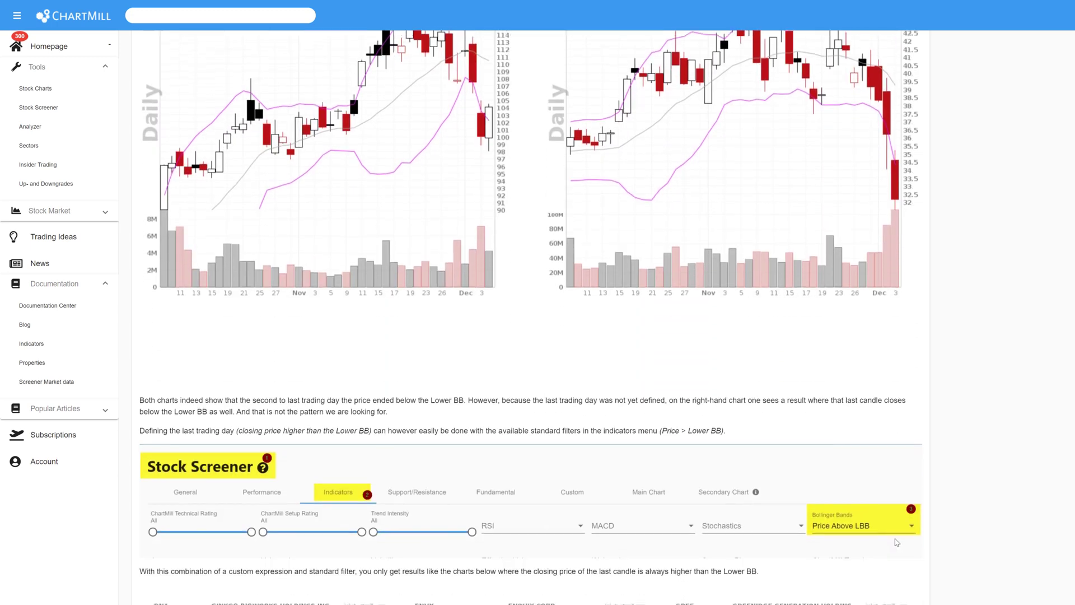
{"action": "scroll", "coordinate": [531, 317], "scroll_direction": "down", "scroll_amount": 7}
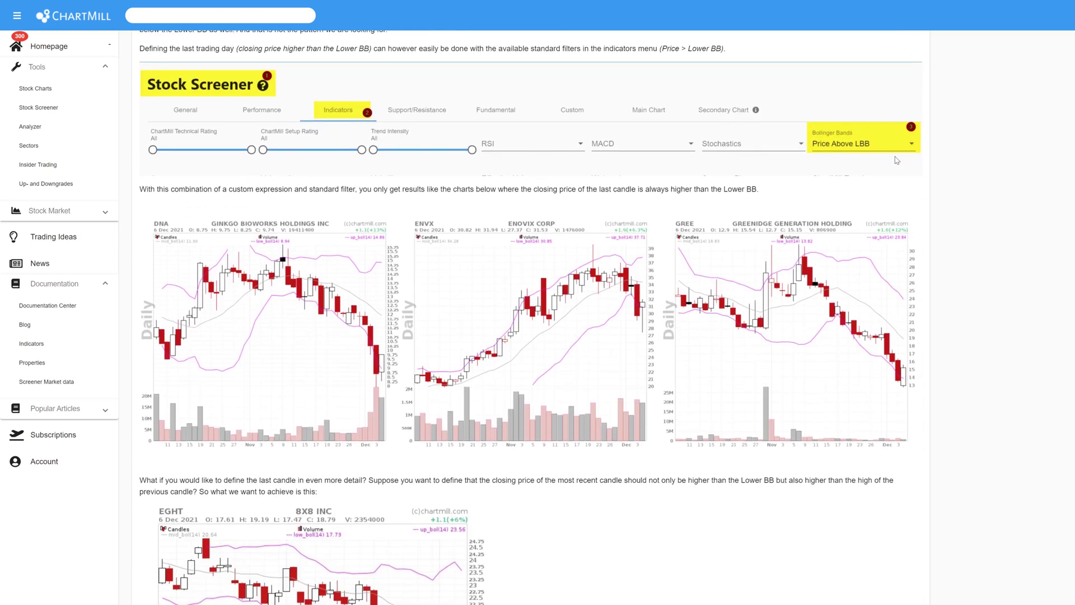